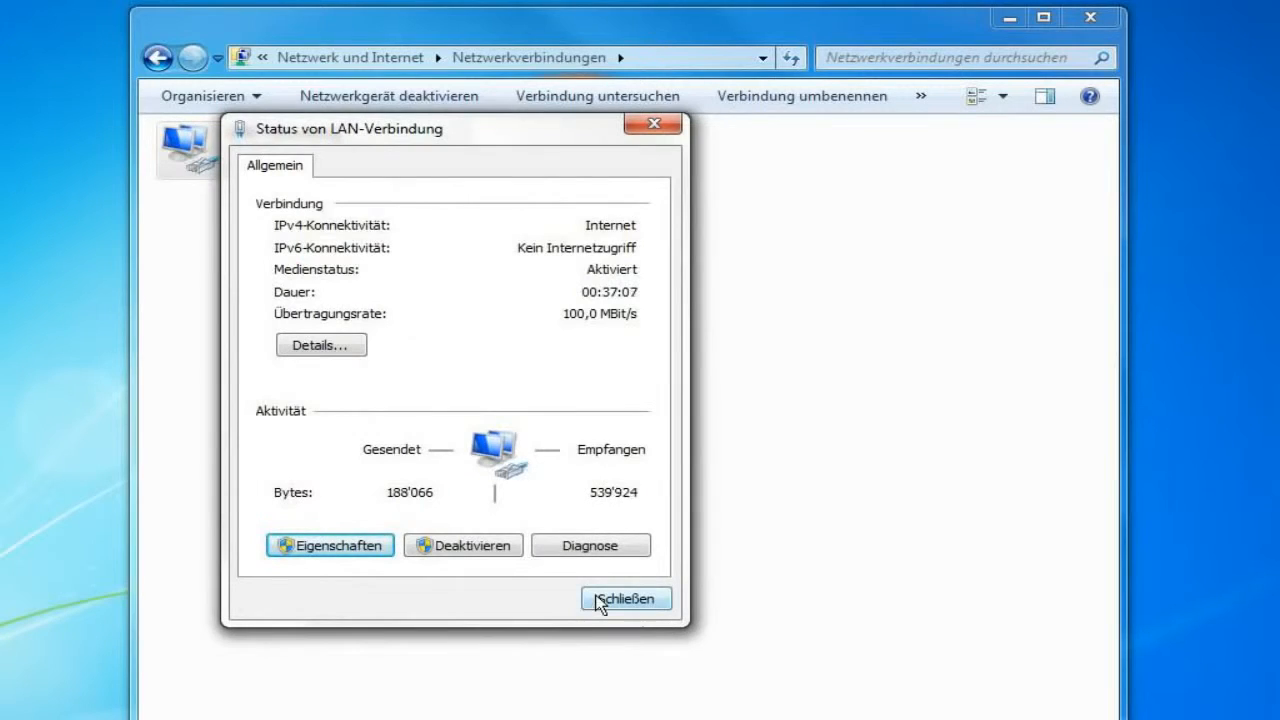
Disable the LAN-Verbindung network adapter and enable it again.
right_click(389, 145)
left_click(415, 165)
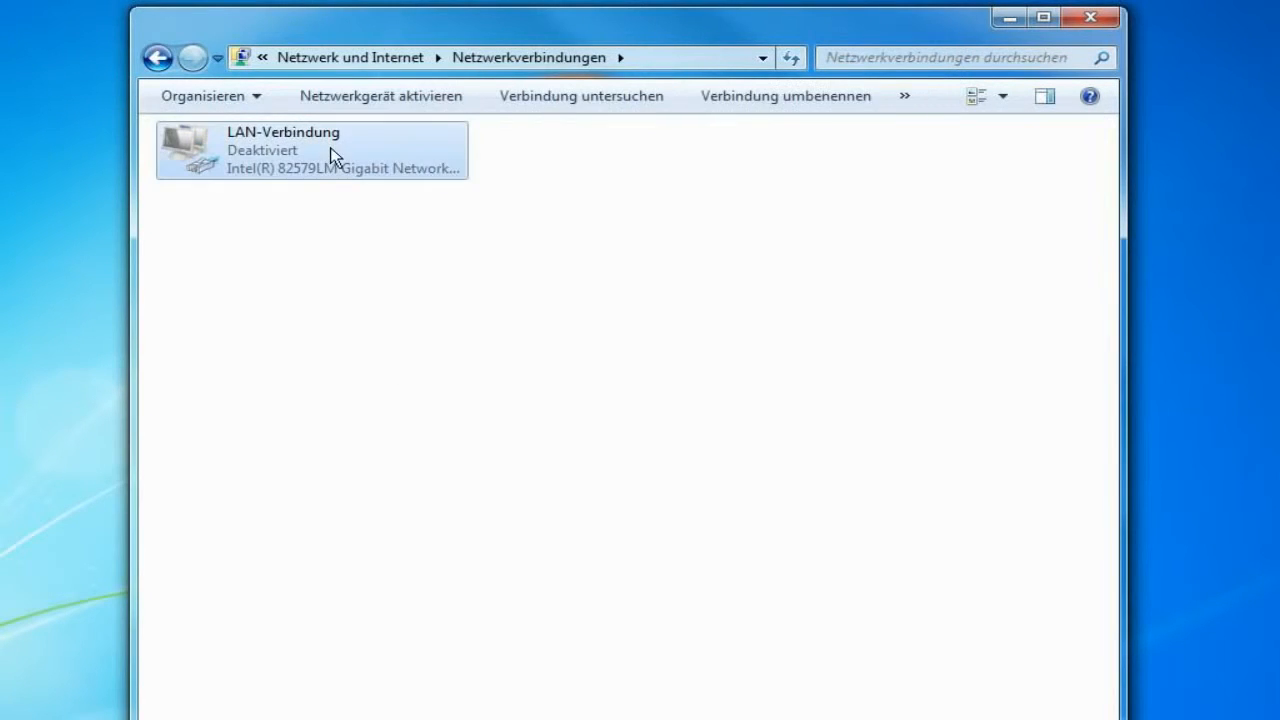
right_click(332, 150)
left_click(364, 167)
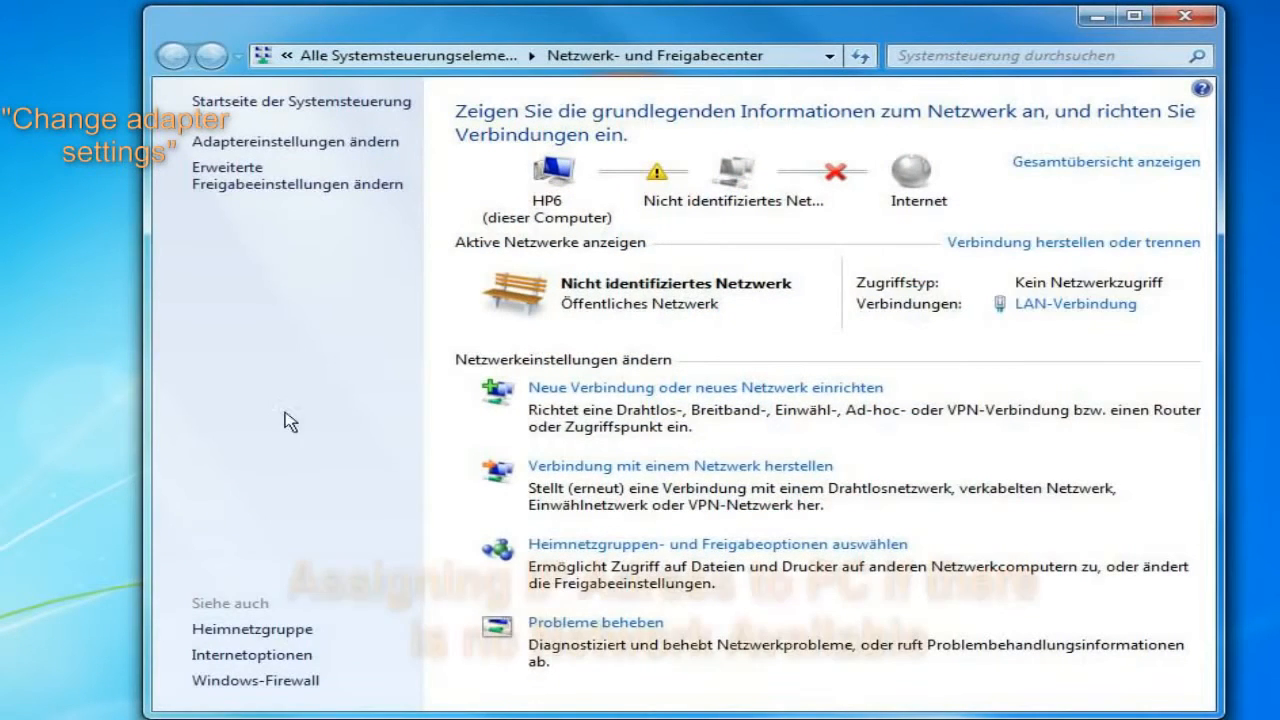
Go to the adapter settings and open the Internetprotokoll Version 4 (TCP/IPv4) properties of LAN-Verbindung.
left_click(297, 145)
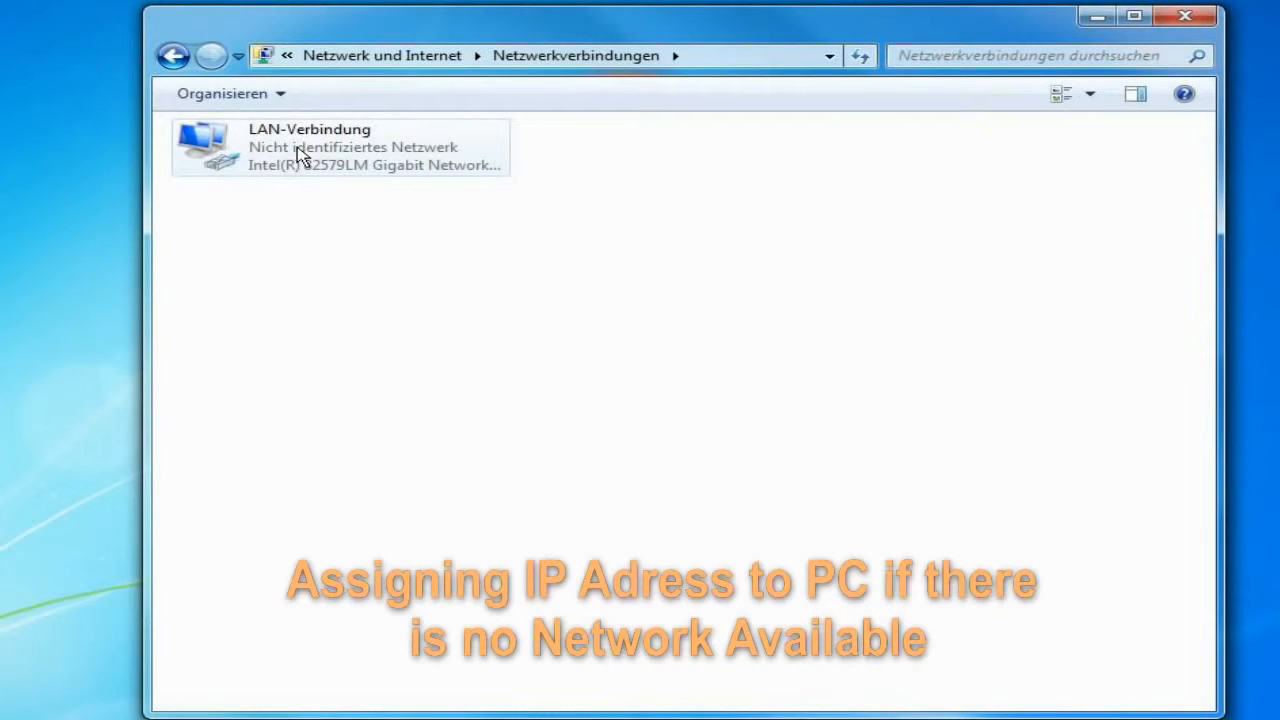
left_click(297, 152)
left_click_drag(0, 125, 490, 137)
left_click(282, 537)
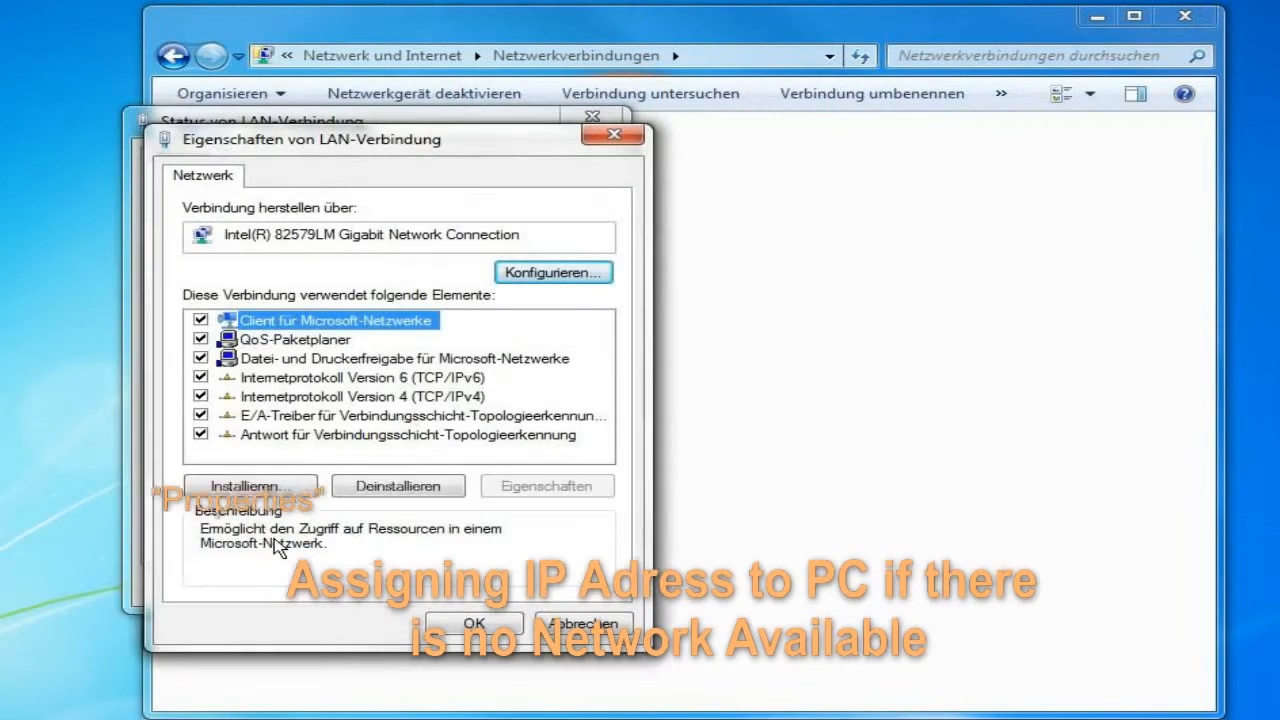
left_click(388, 398)
double_click(388, 398)
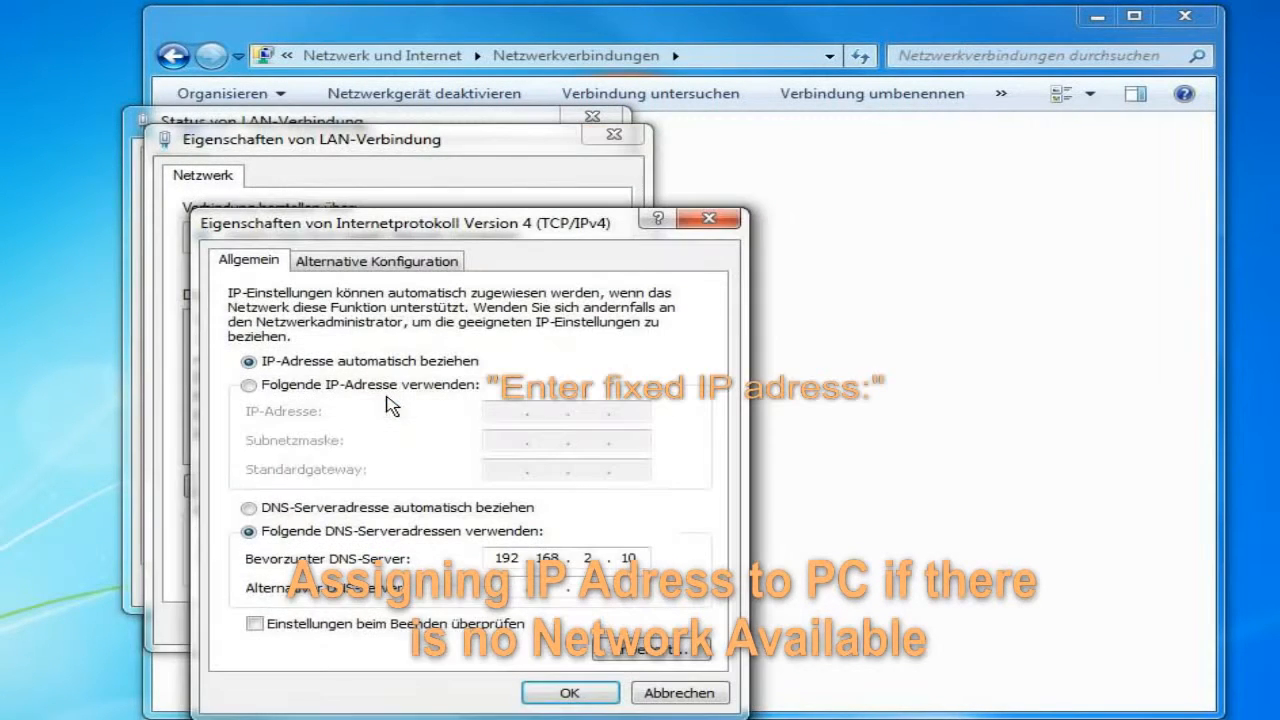
Assign the fixed IP address 192.168.2.200 to the LAN connection, confirm the settings and close its status window.
left_click(403, 389)
left_click(503, 414)
type("192 . 168 .   .")
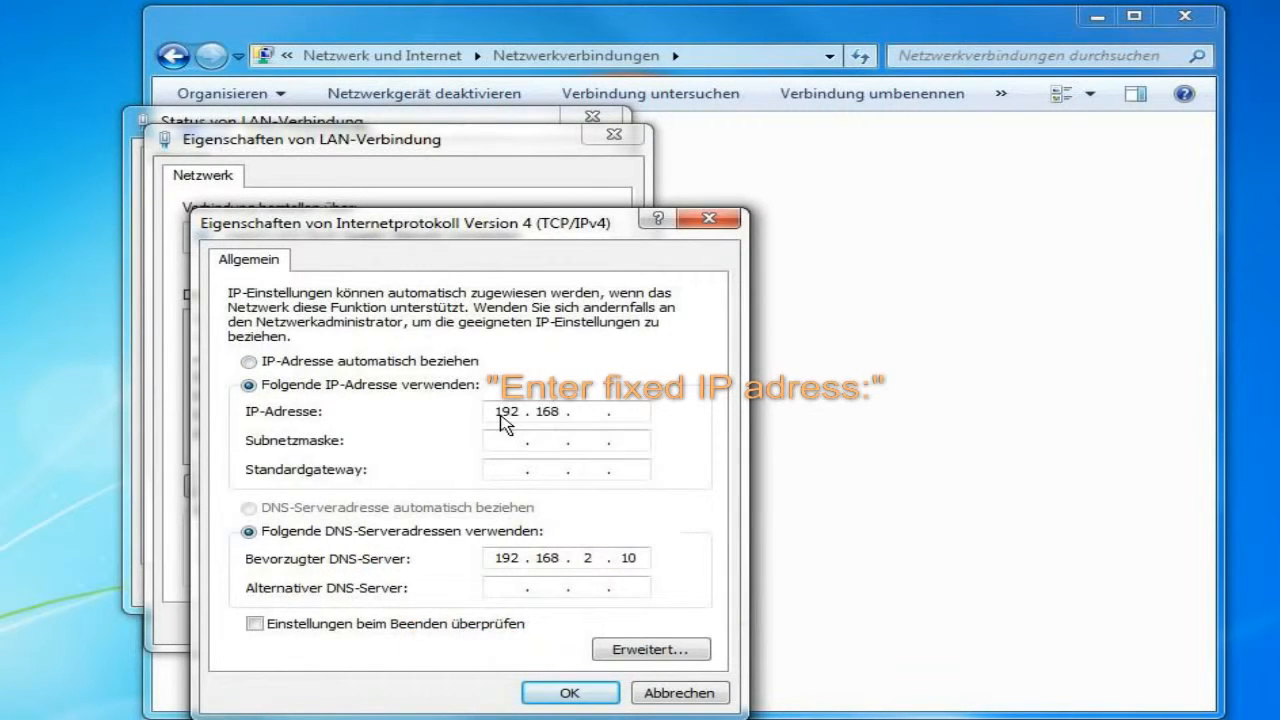
type("2 . 200")
left_click(595, 695)
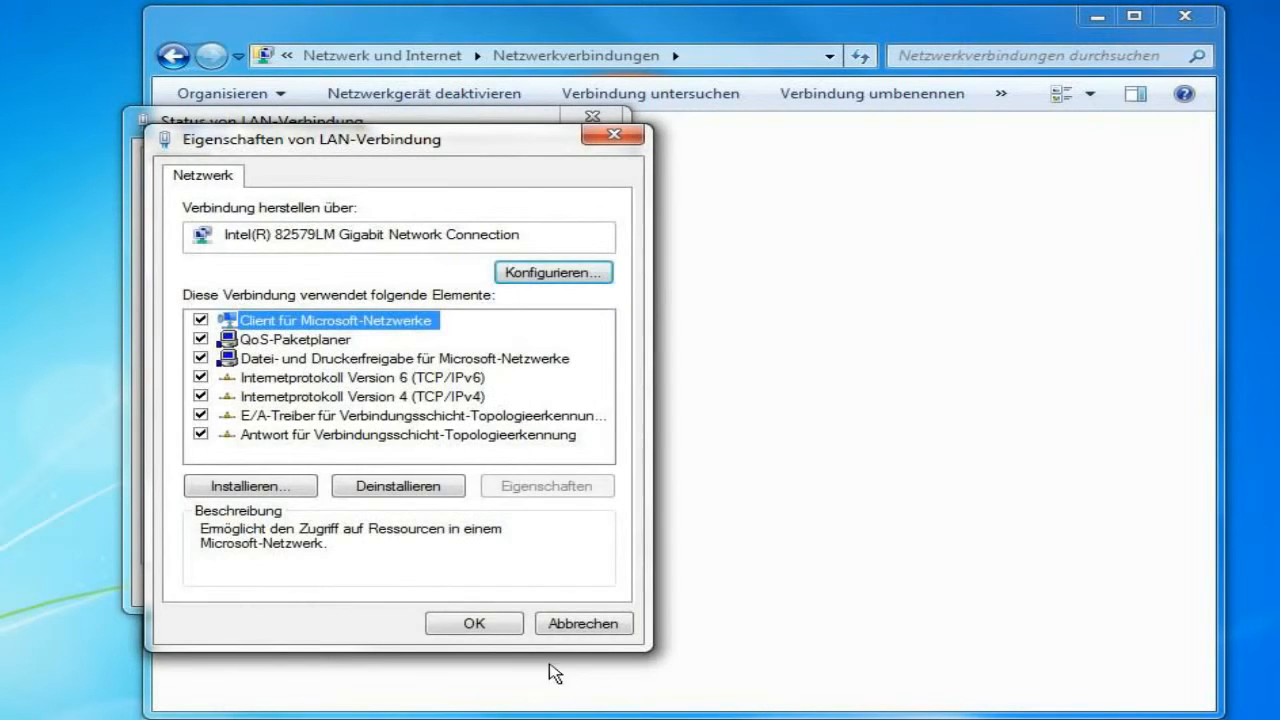
left_click(506, 624)
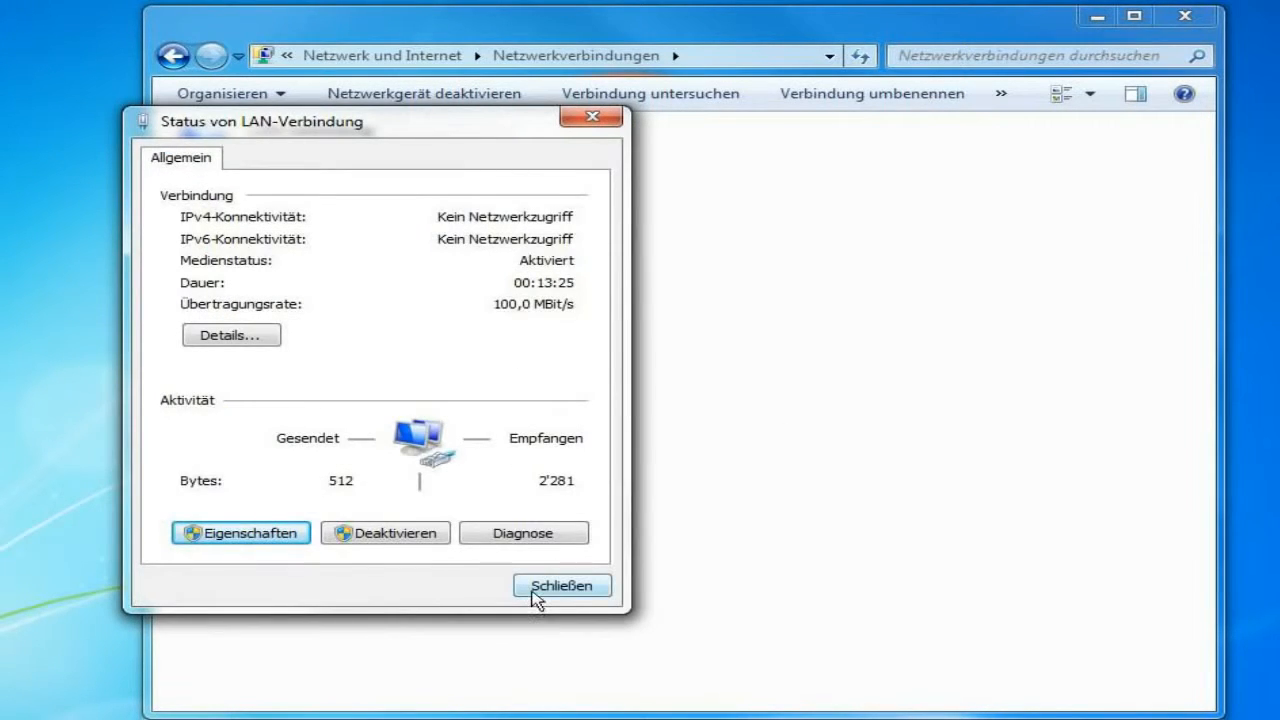
left_click(533, 590)
Restart LAN-Verbindung by deactivating and reactivating it so the fixed IP address takes effect.
right_click(343, 165)
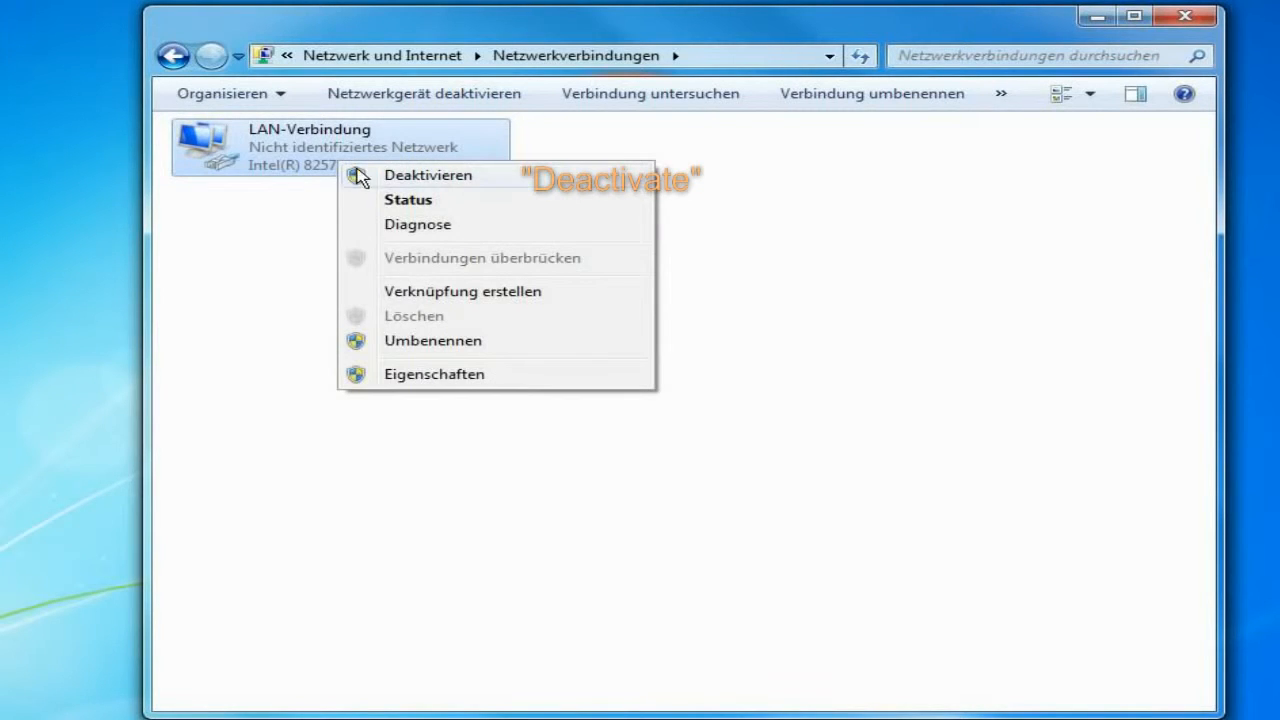
left_click(368, 176)
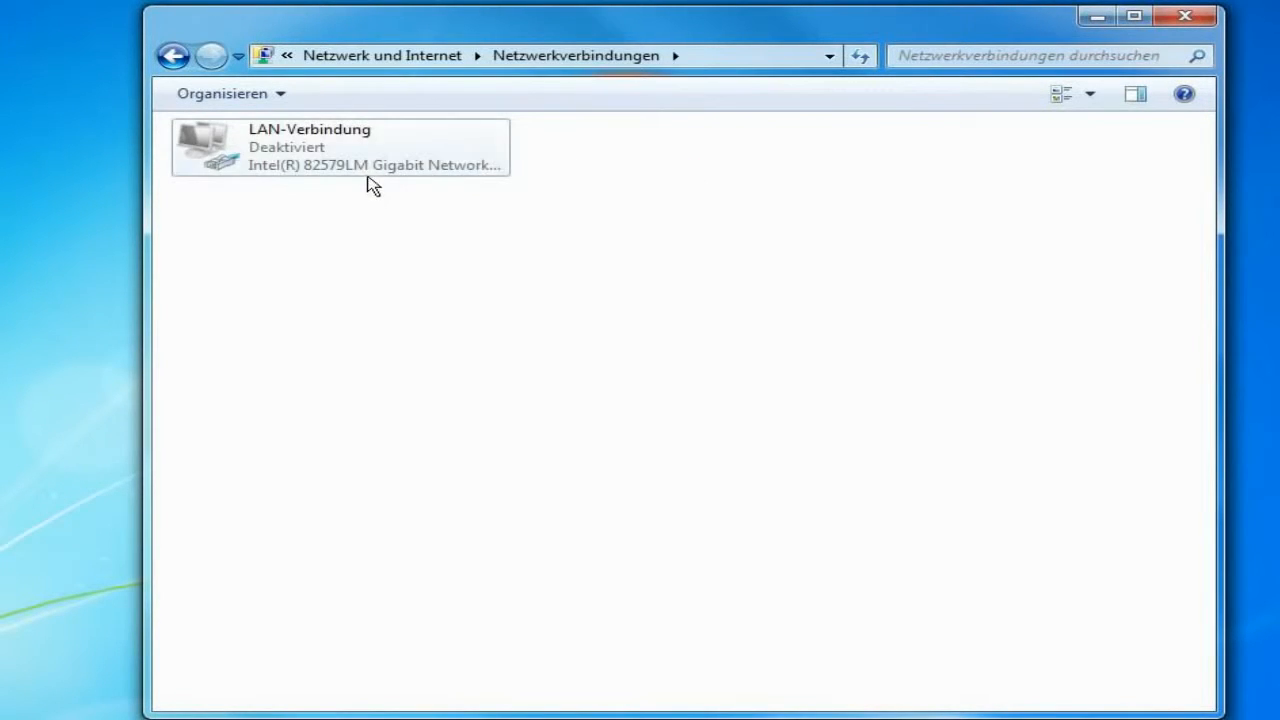
right_click(370, 165)
left_click(389, 179)
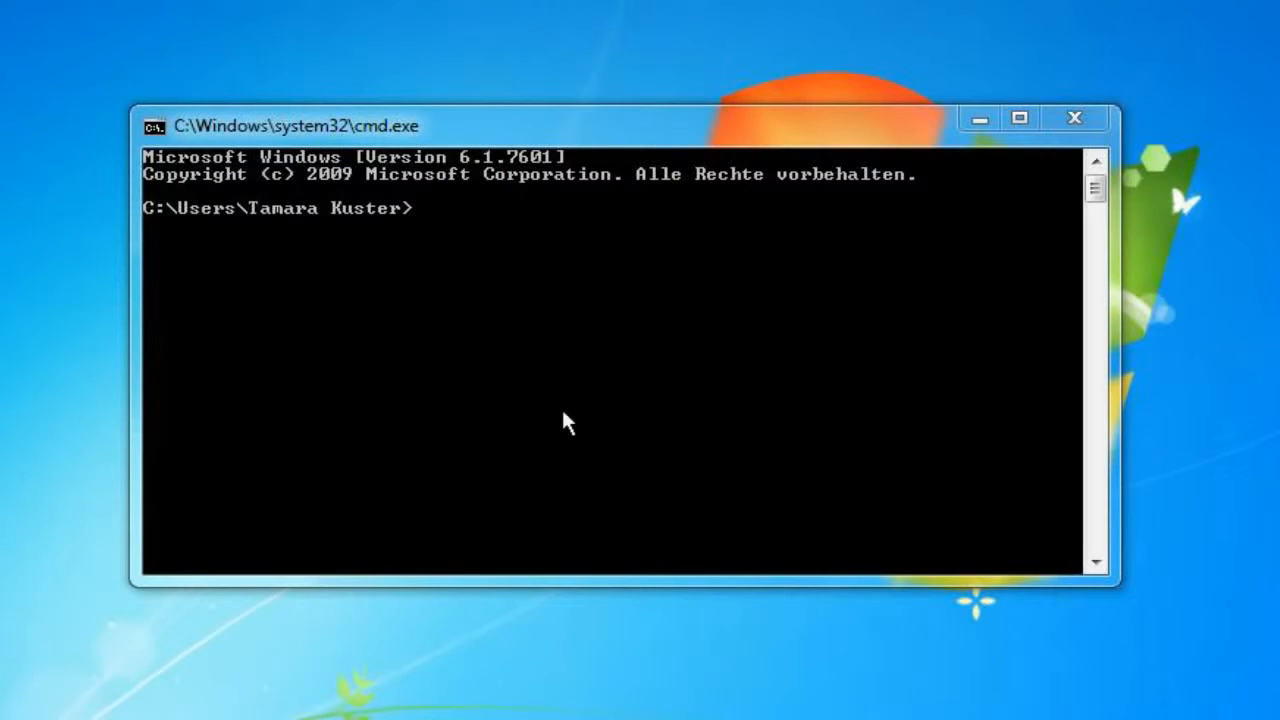
Run IPconfig in the command prompt to check the PC's network configuration.
type("IPconfig")
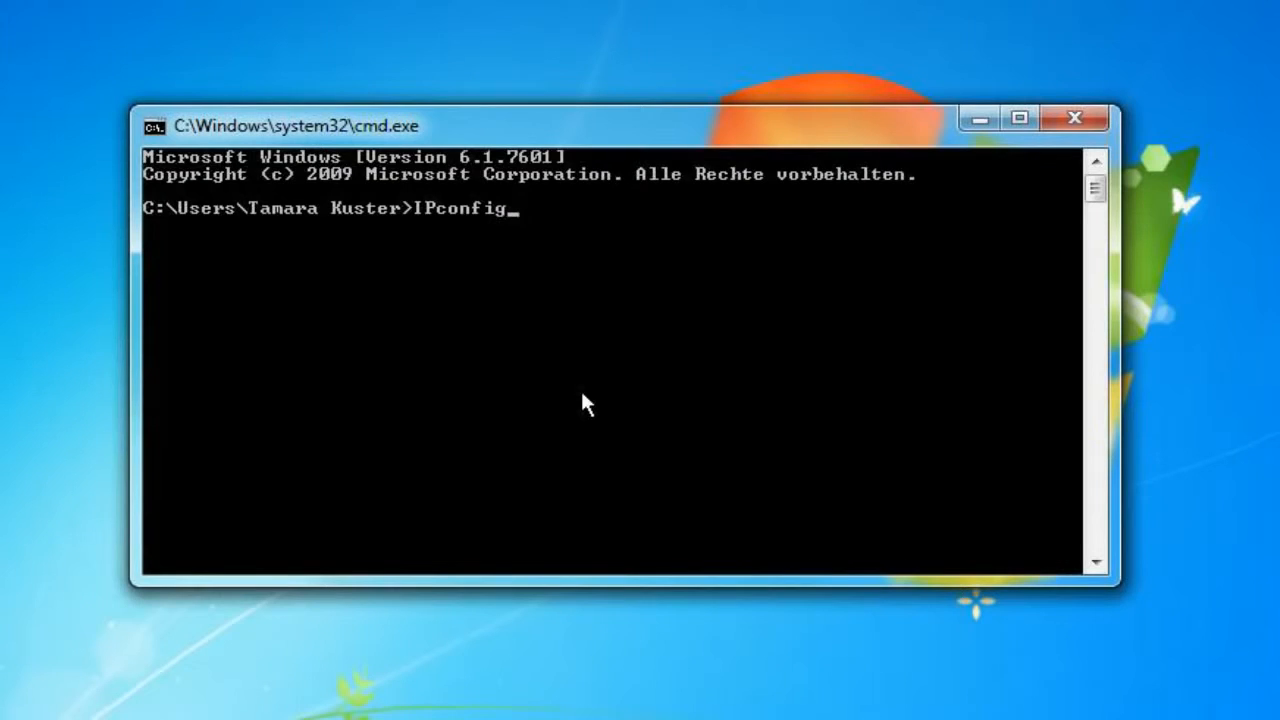
key("Return")
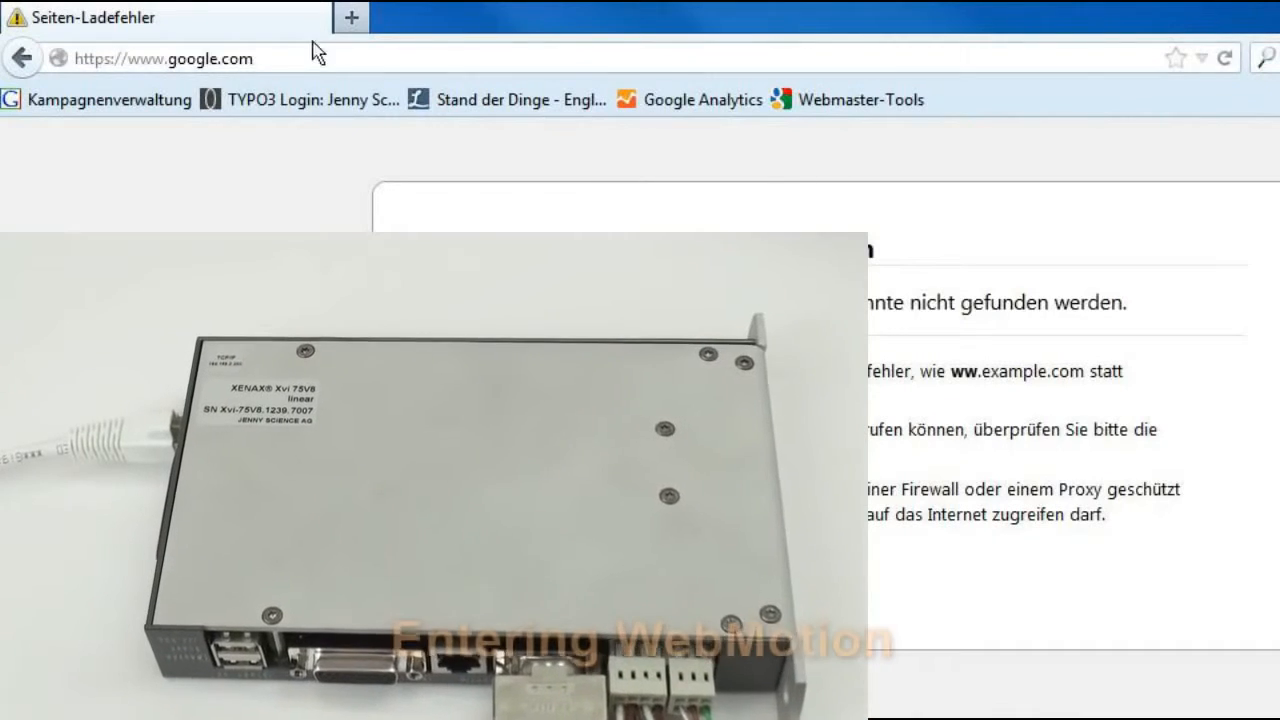
Open WebMotion in the web browser at 192.168.2.205/xenax.html.
left_click_drag(253, 58, 49, 57)
type("192.16")
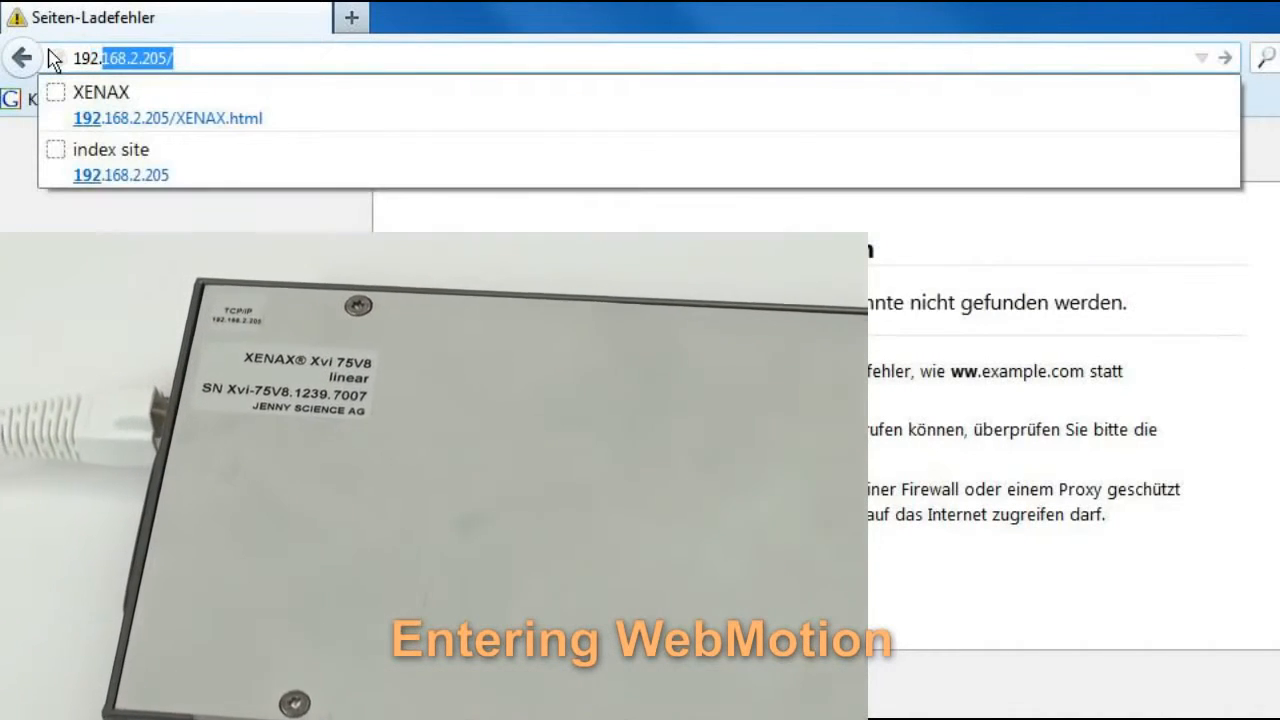
type("8.2.205")
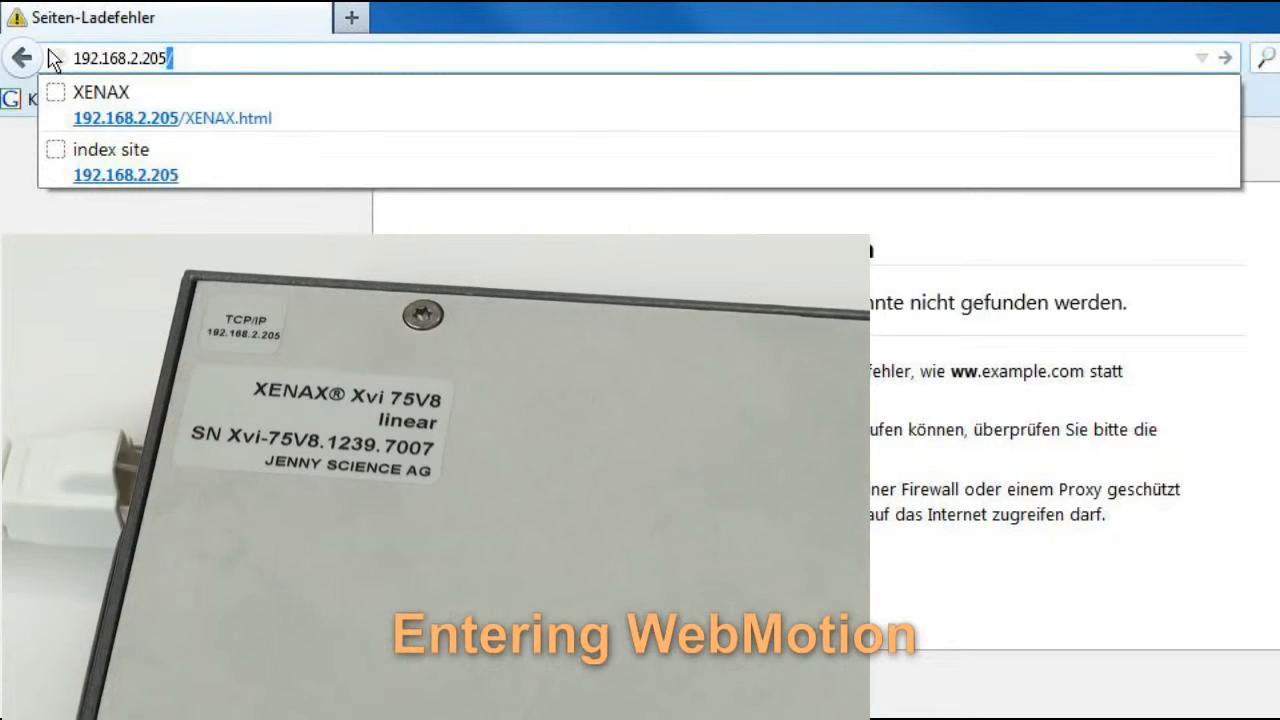
key("Return")
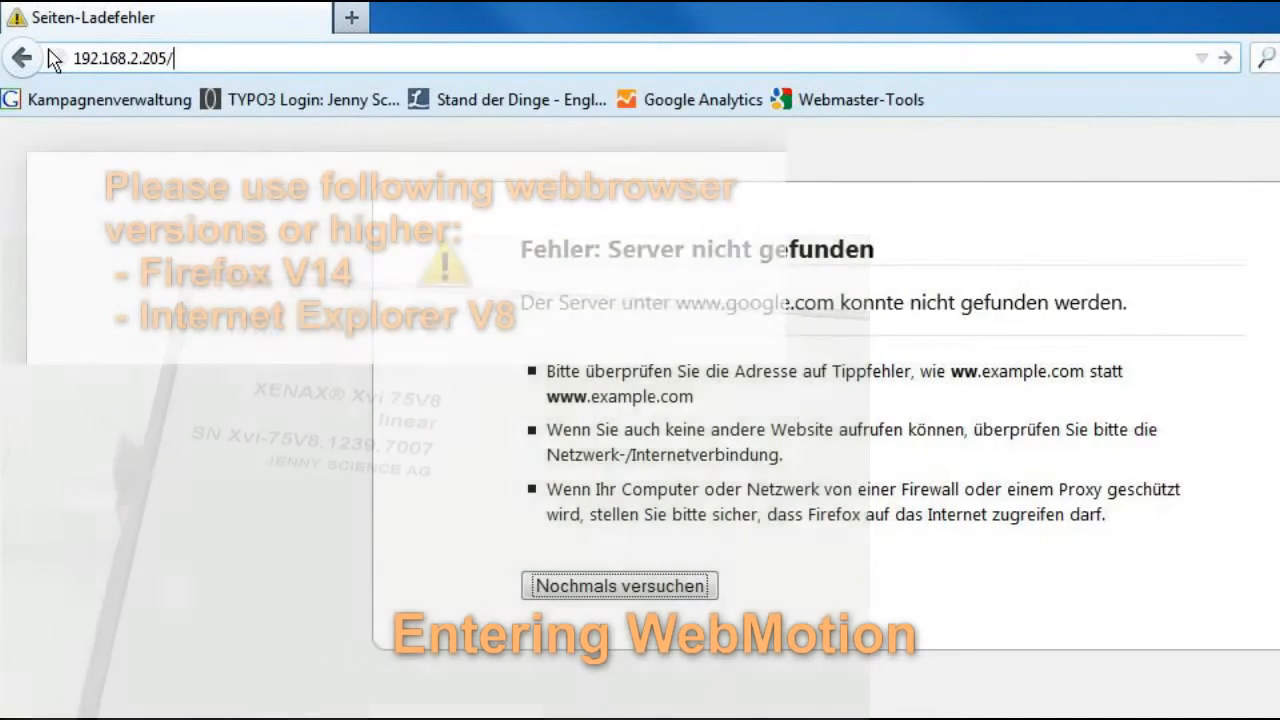
type("xenax.html")
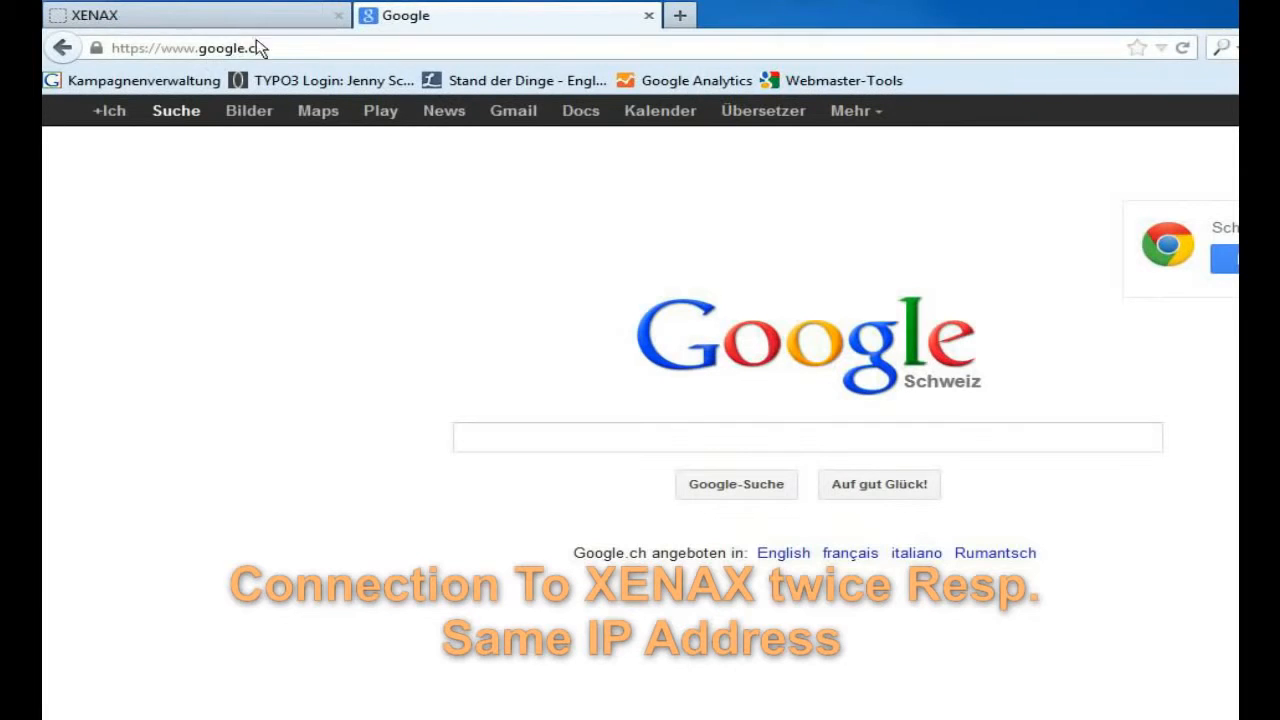
Load 192.168.2.205/XENAX.html in the second browser tab and dismiss the connection error.
left_click_drag(270, 48, 110, 52)
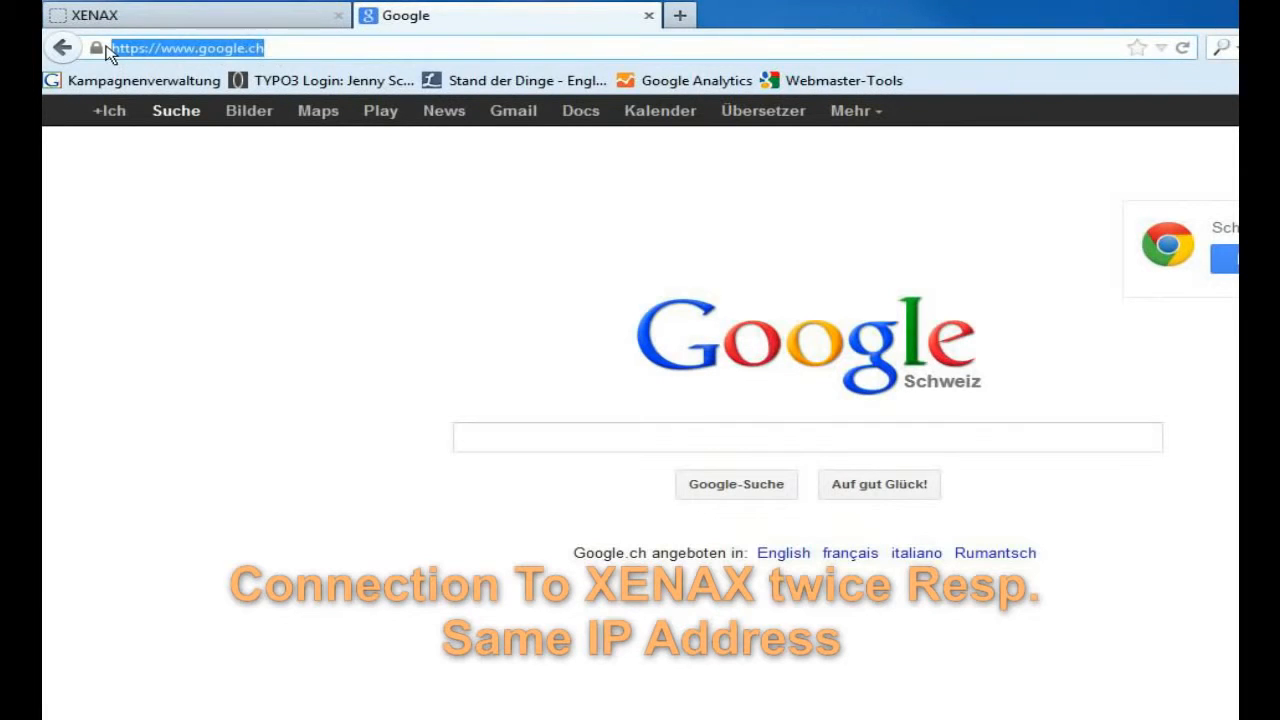
type("192.168")
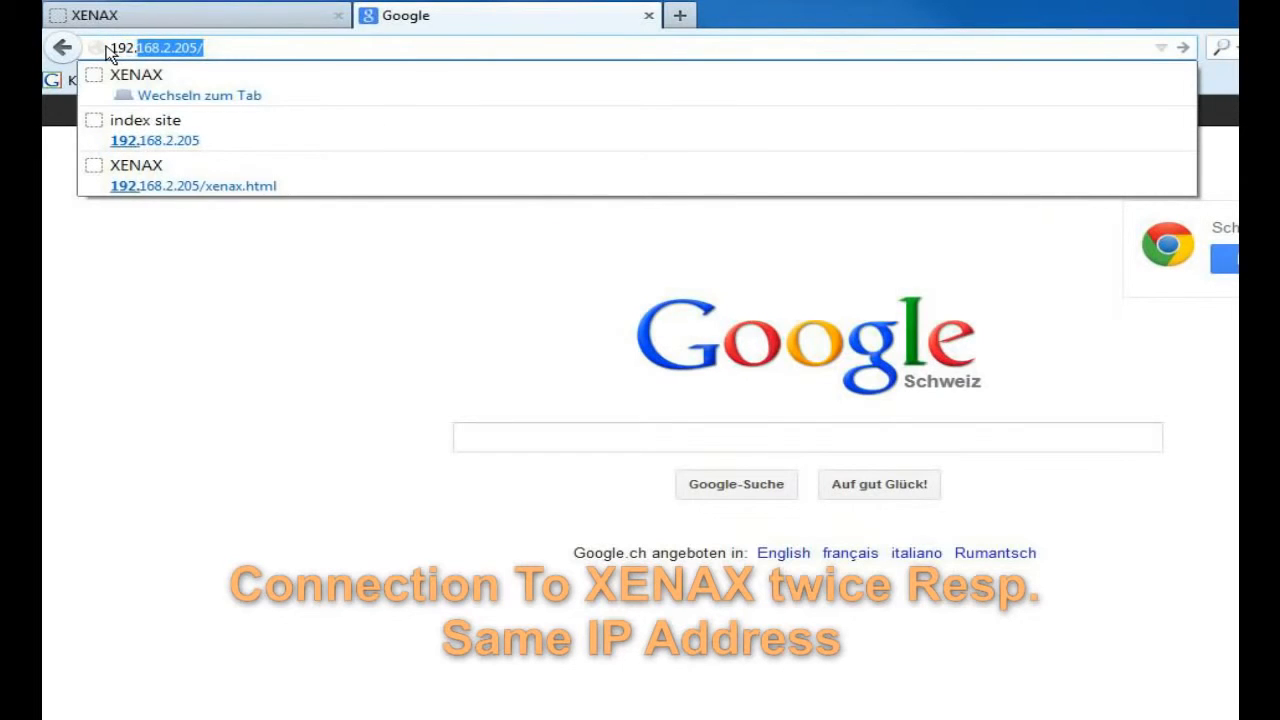
type(".2.205/XENAX.html")
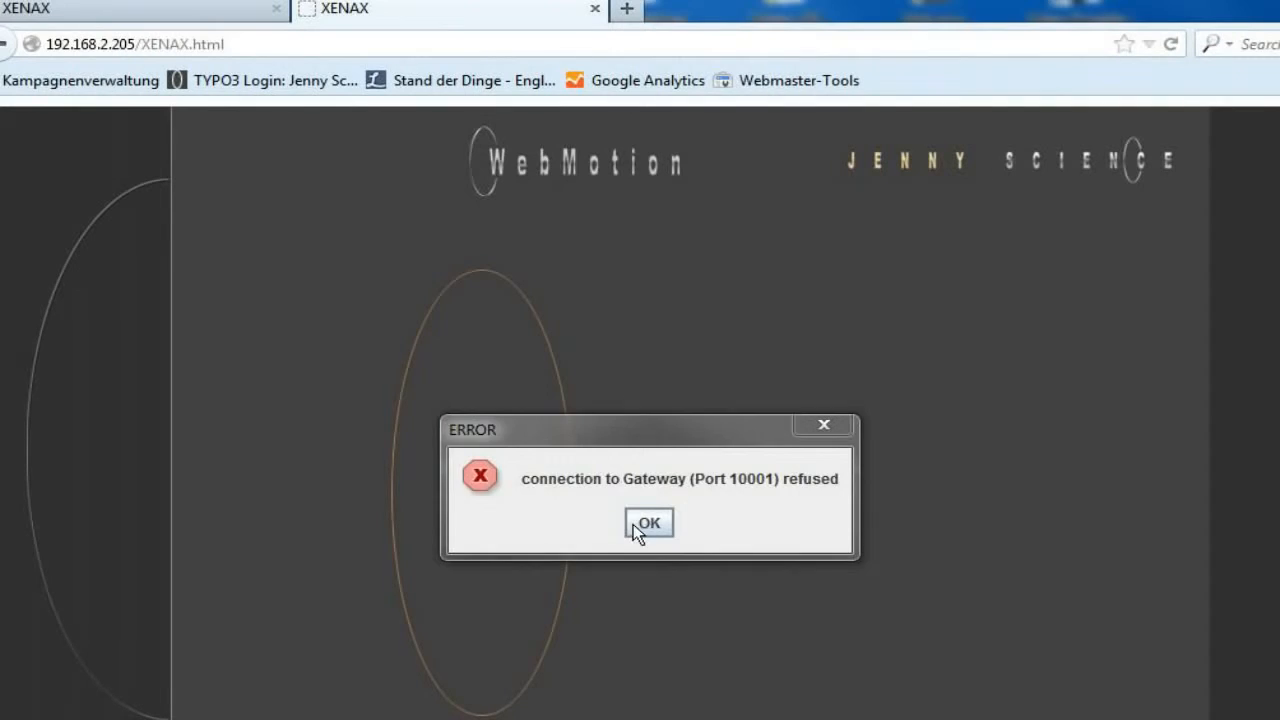
left_click(634, 524)
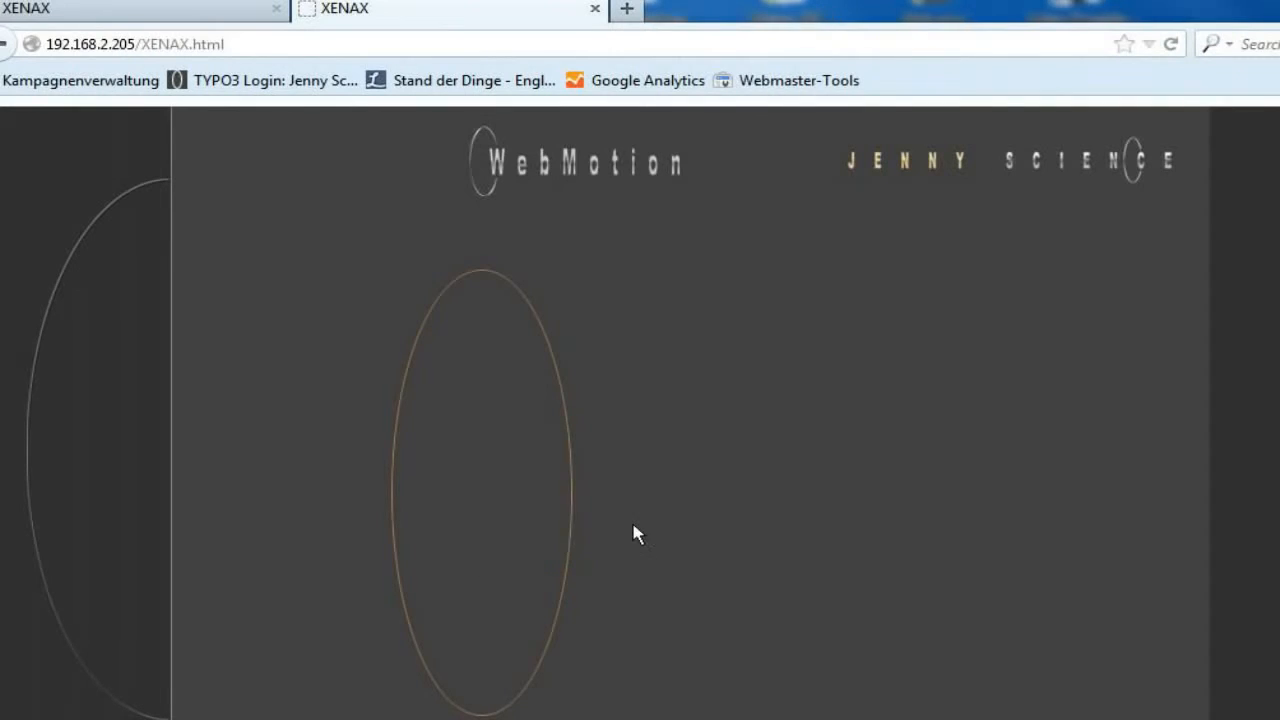
Close the first XENAX tab and reload WebMotion in the remaining one.
left_click(276, 10)
left_click(272, 40)
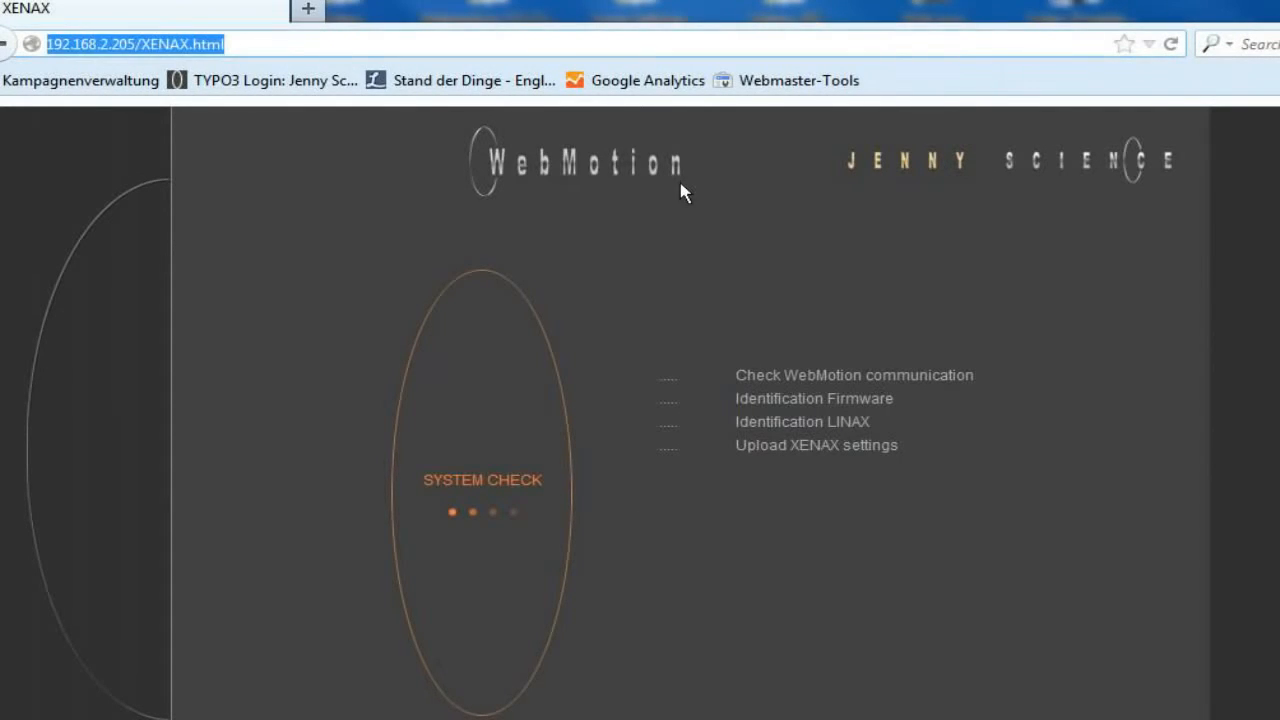
key("Return")
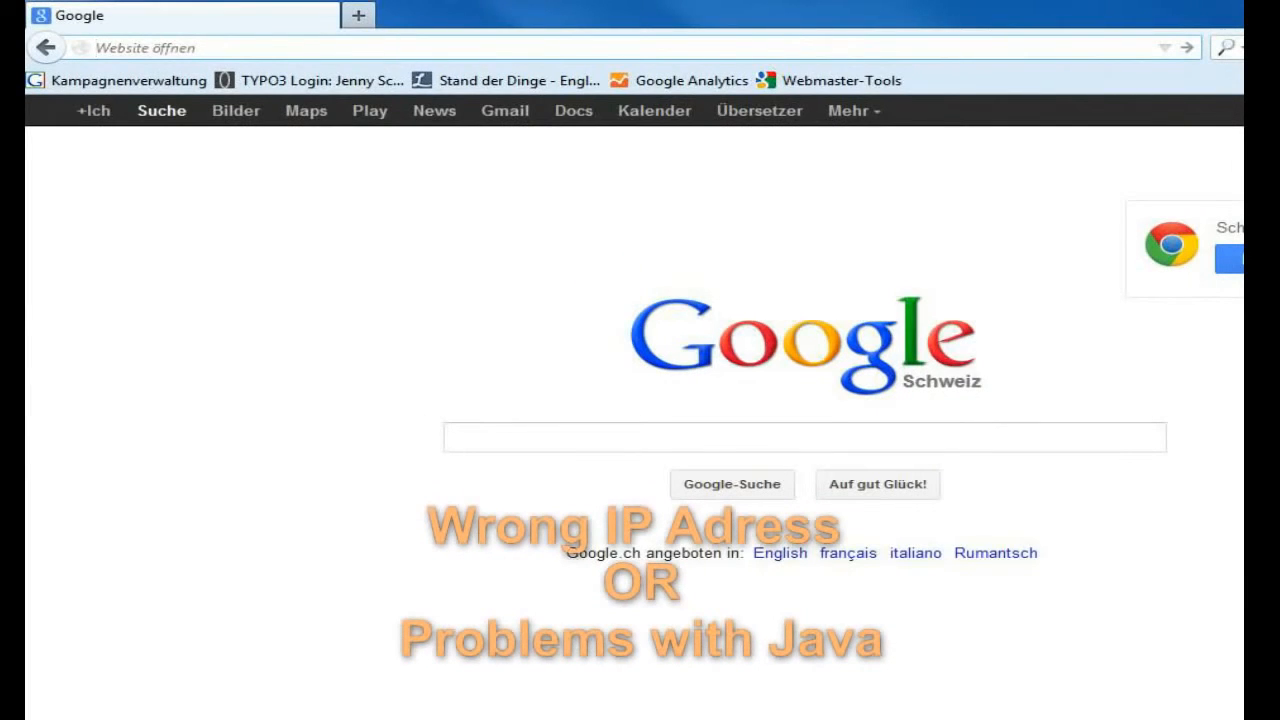
Try to open the misspelled address 192.168.2.205/xenaxx.thml and highlight the page's text.
type("192.168.2.205/")
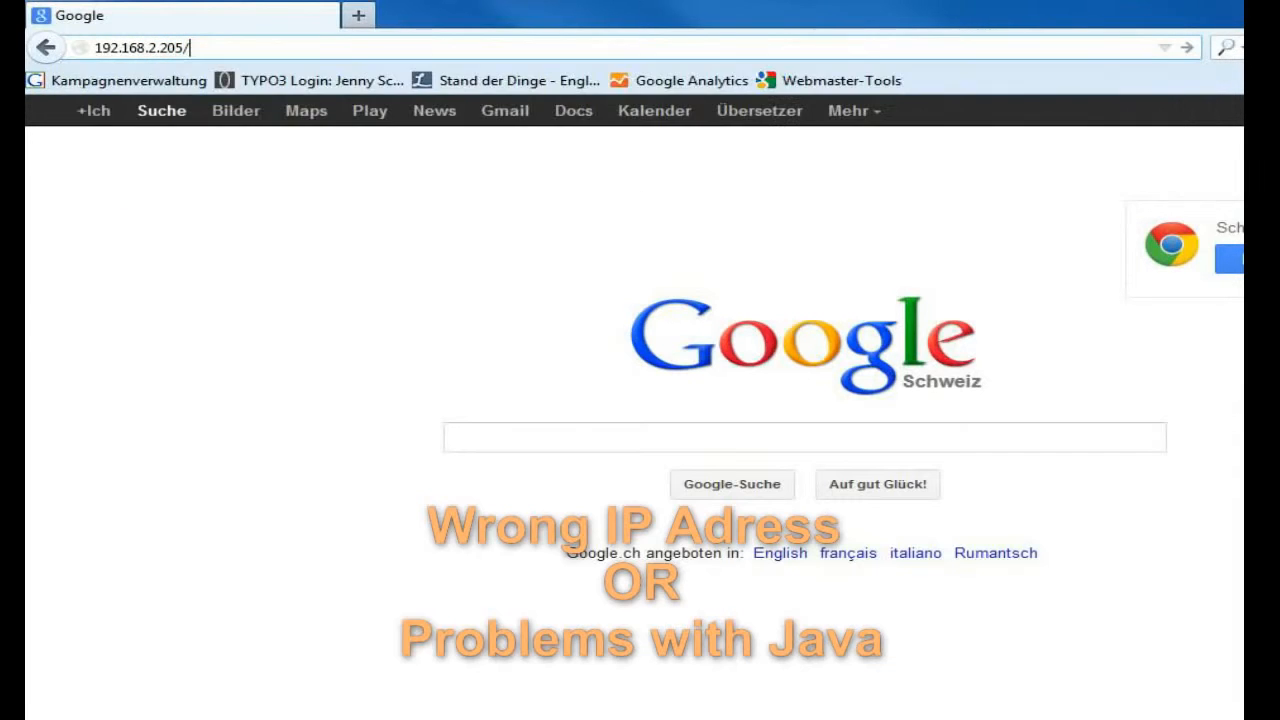
type("xenax")
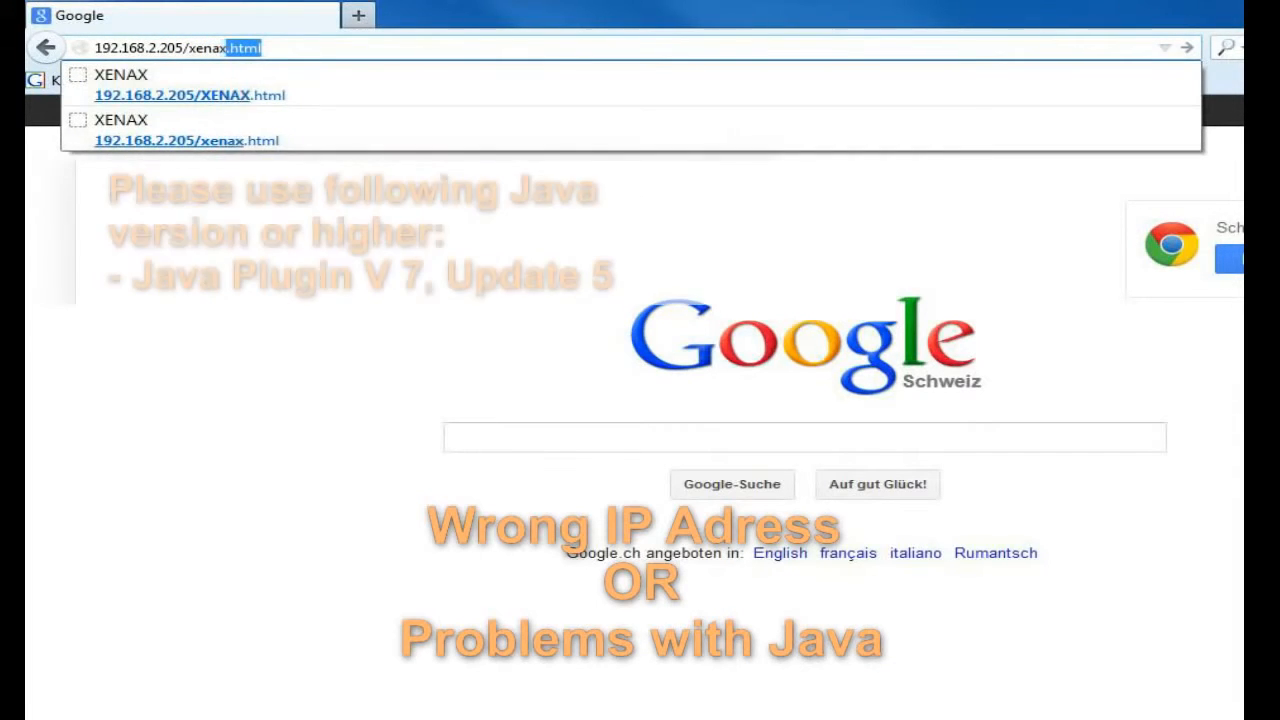
type("x.thml")
key("Return")
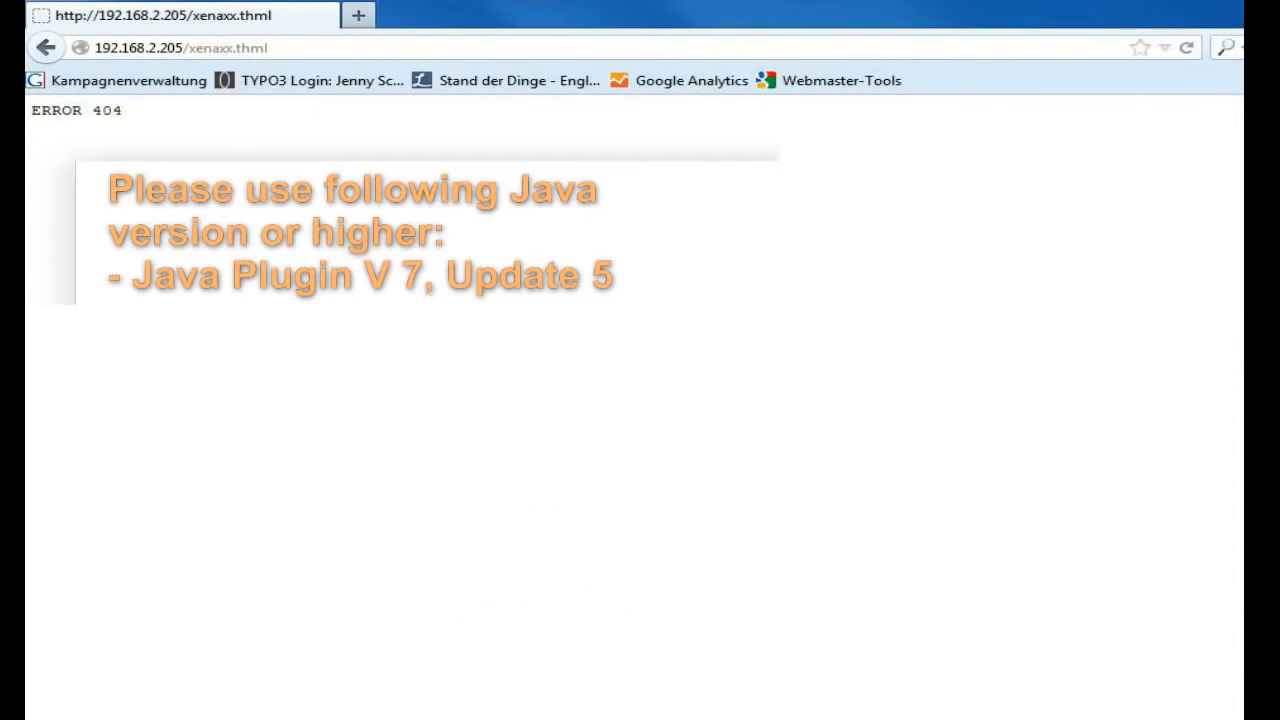
left_click_drag(124, 112, 34, 124)
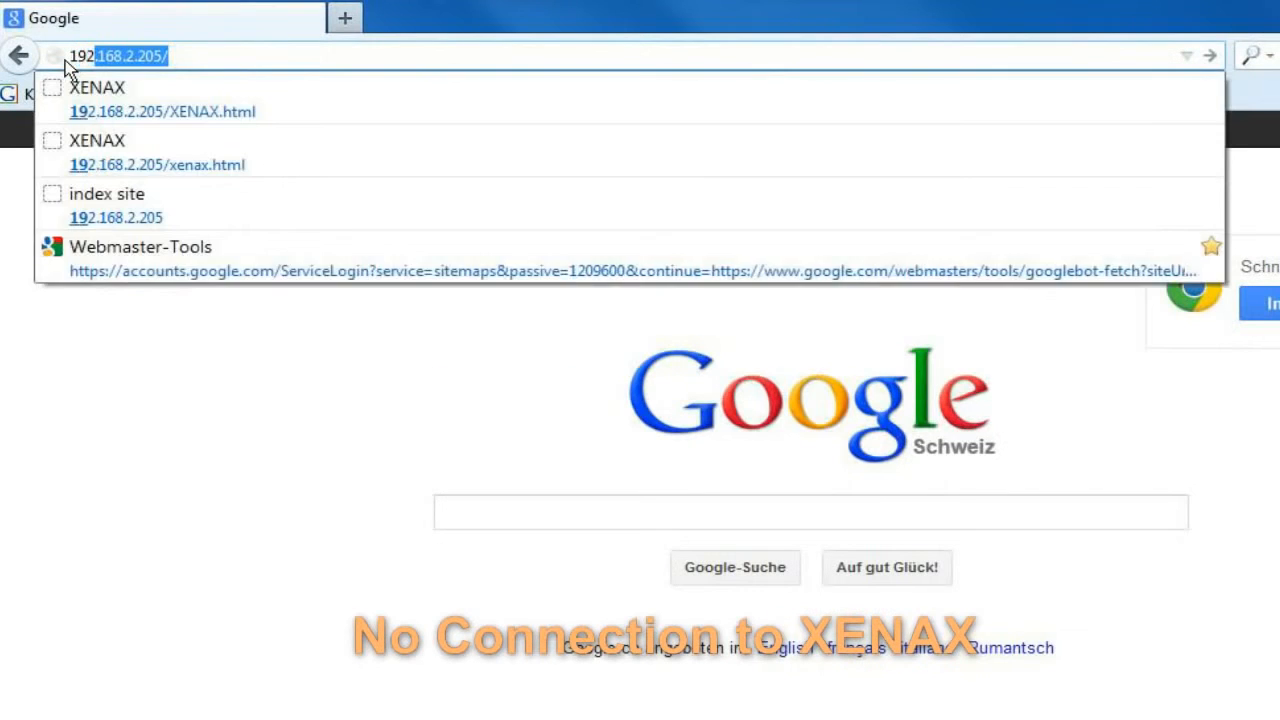
Try to connect to the XENAX controller at 192.168.2.205 from the Google page.
type("2.168.2.205")
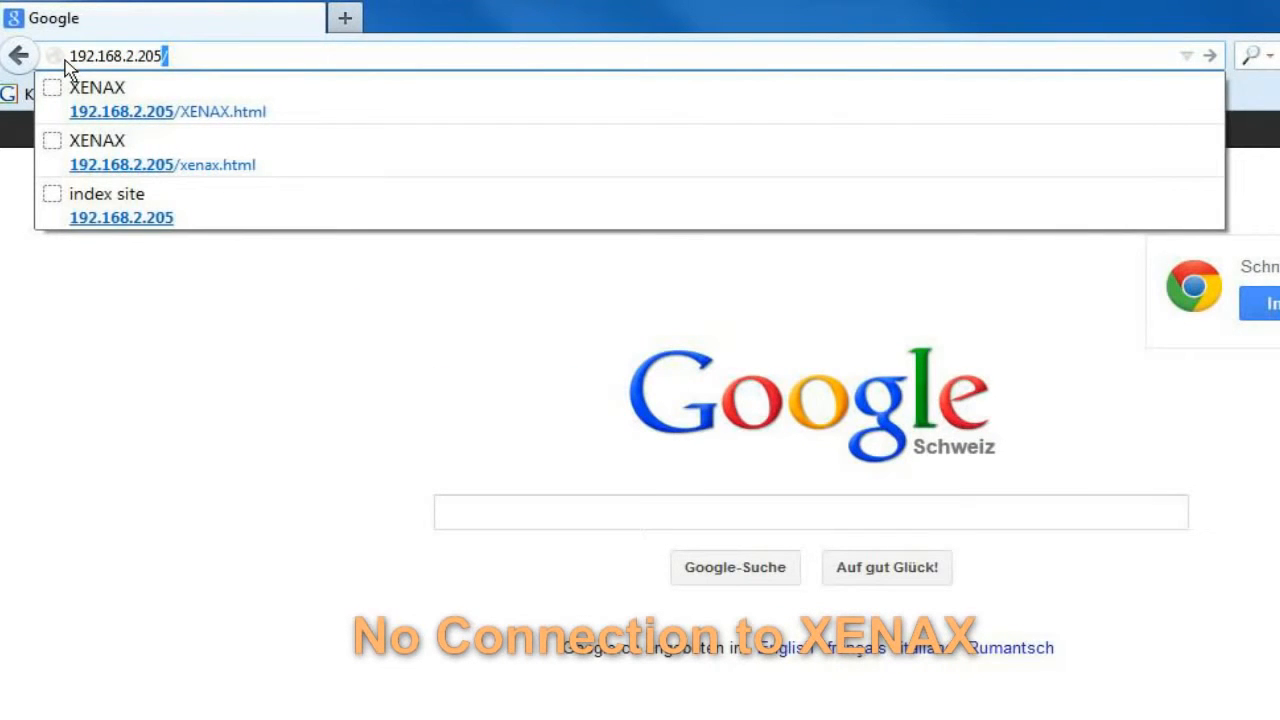
key("Return")
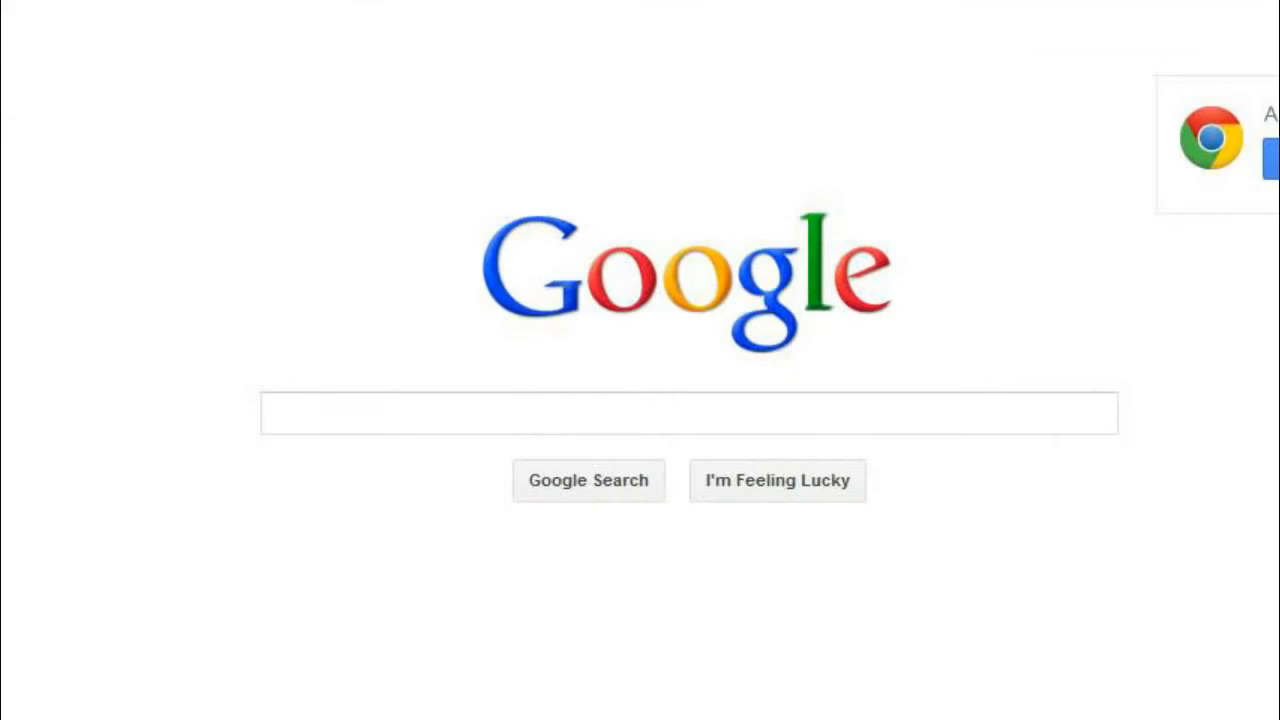
Search Google for "lantronix device installer" and open the "DeviceInstaller - Lantronix" result.
left_click(384, 413)
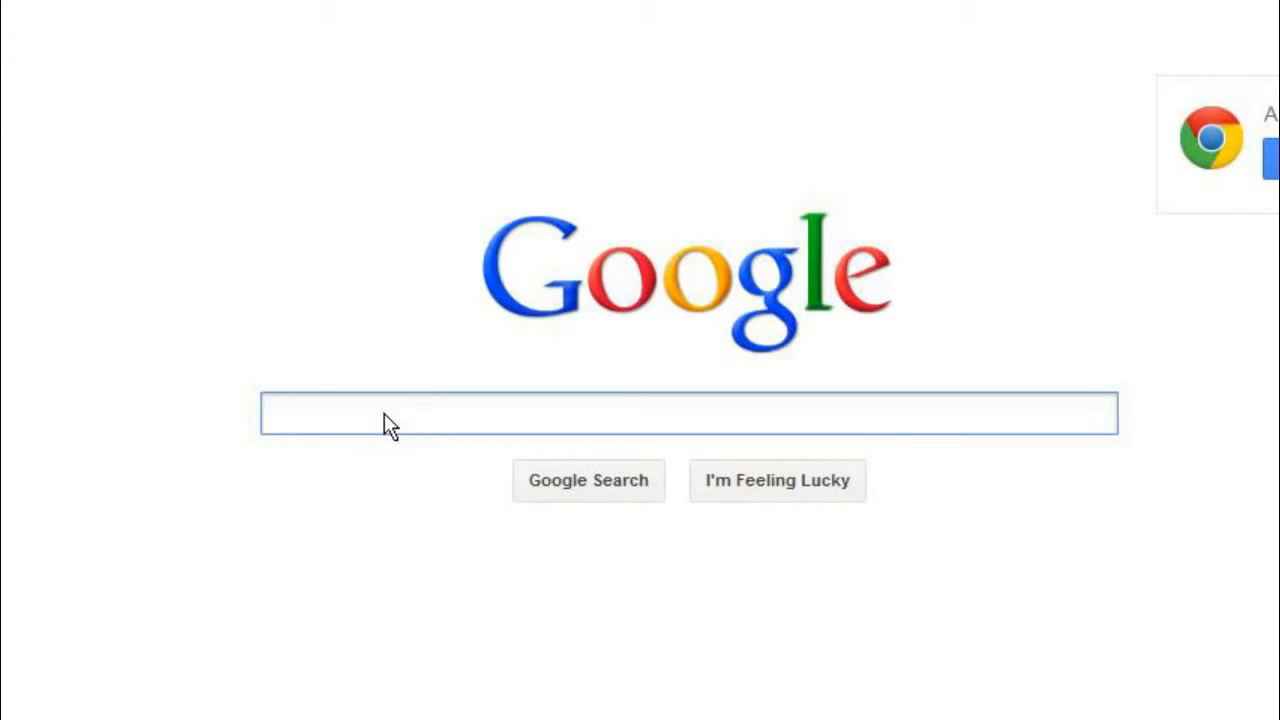
type("lantronix ")
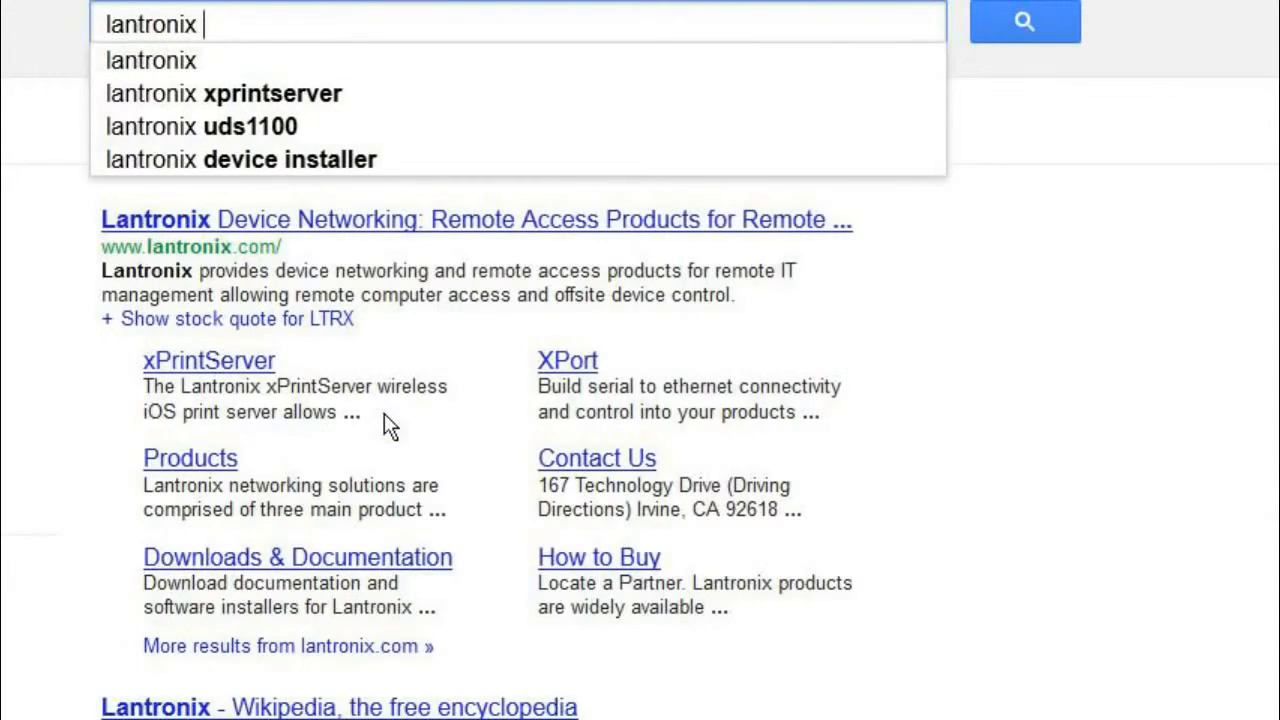
type("device inst")
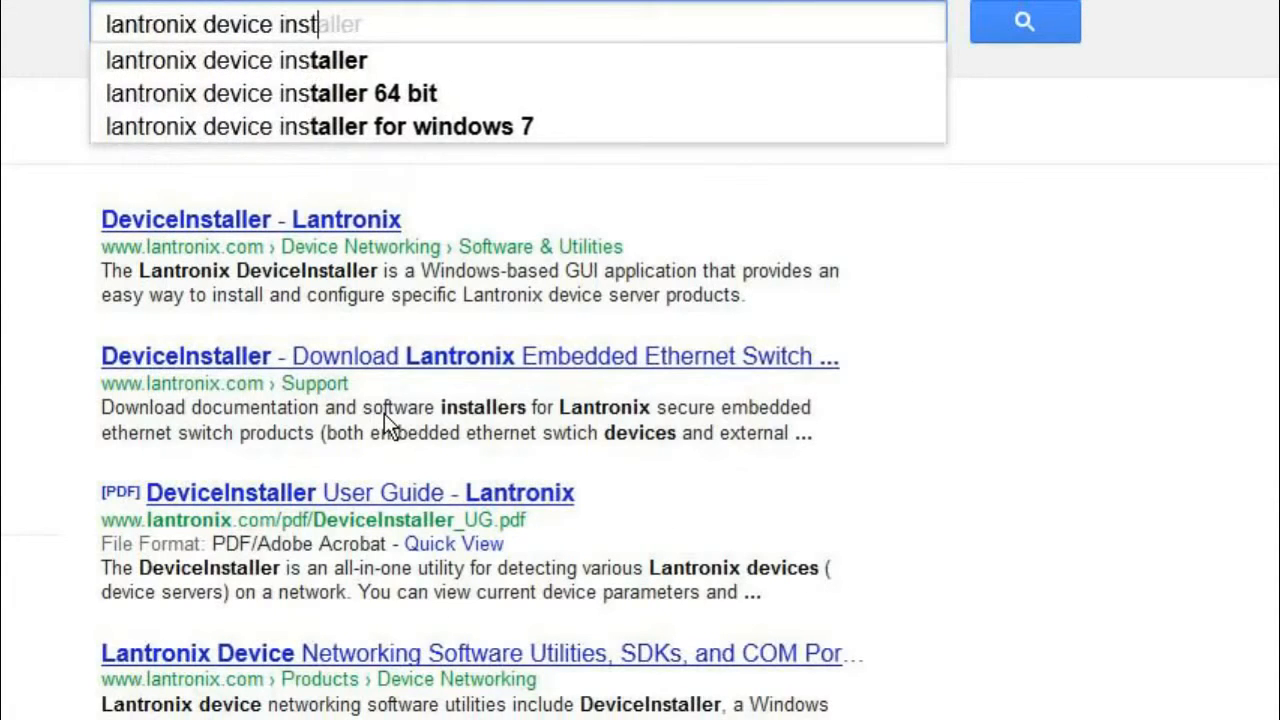
type("aller")
key("Return")
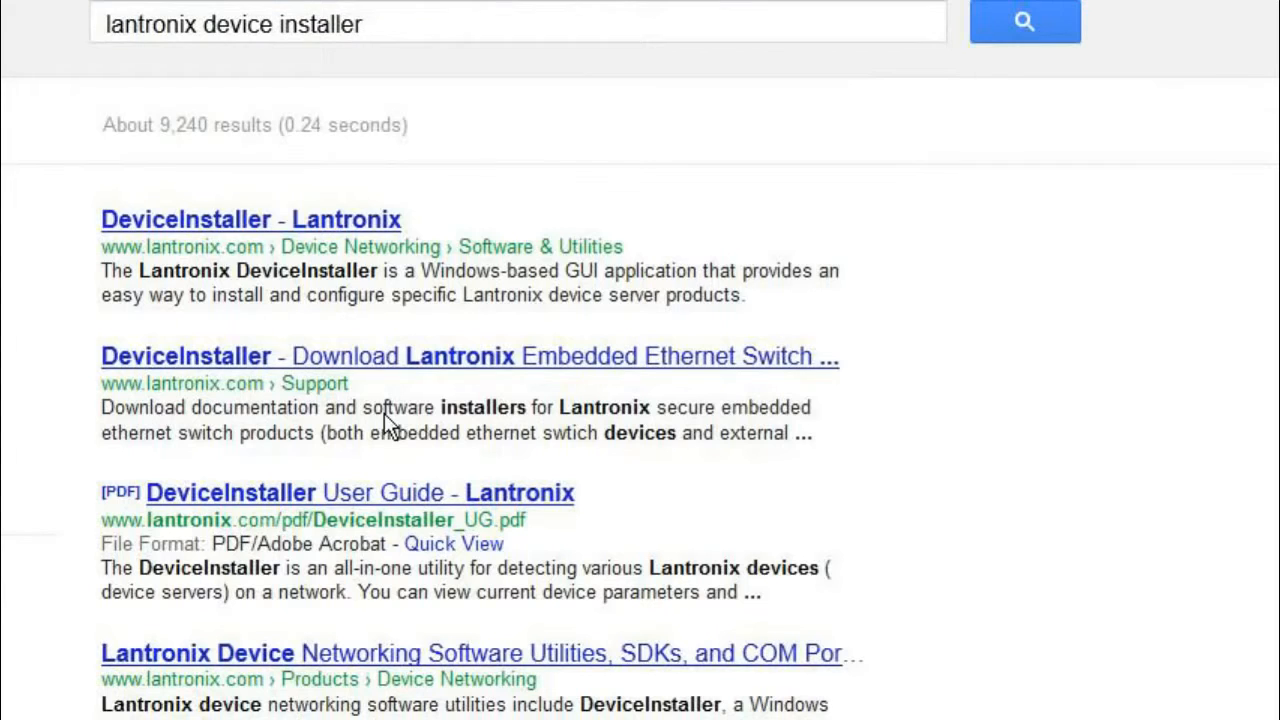
left_click(238, 228)
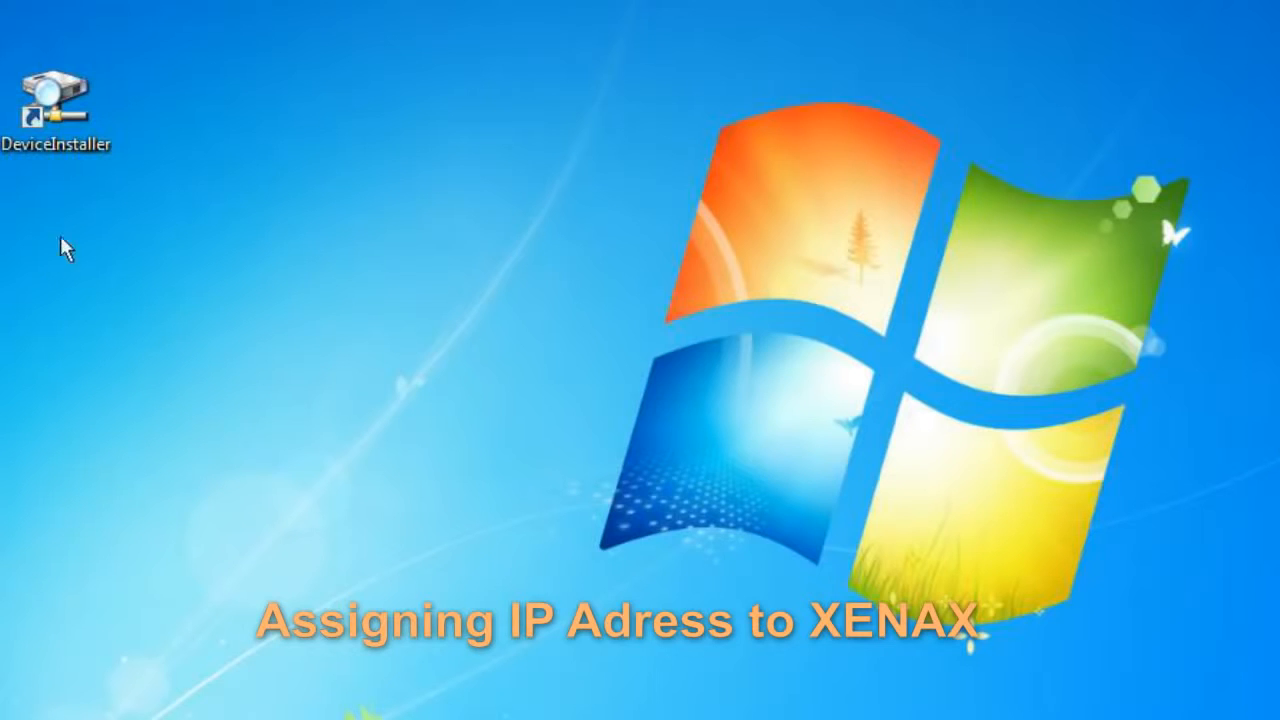
Launch Lantronix DeviceInstaller from the desktop.
double_click(83, 112)
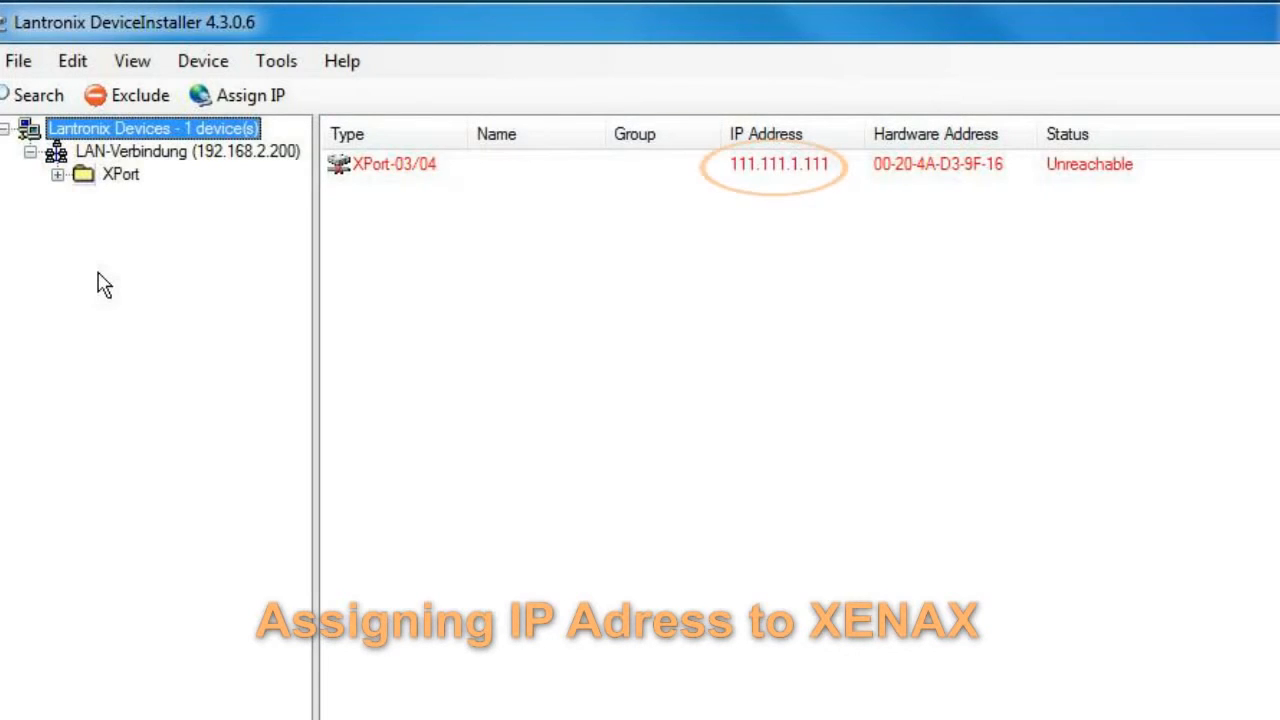
Start assigning an IP address to the unreachable XPort-03/04 device, using the option to assign a specific IP address.
left_click(373, 184)
left_click(240, 100)
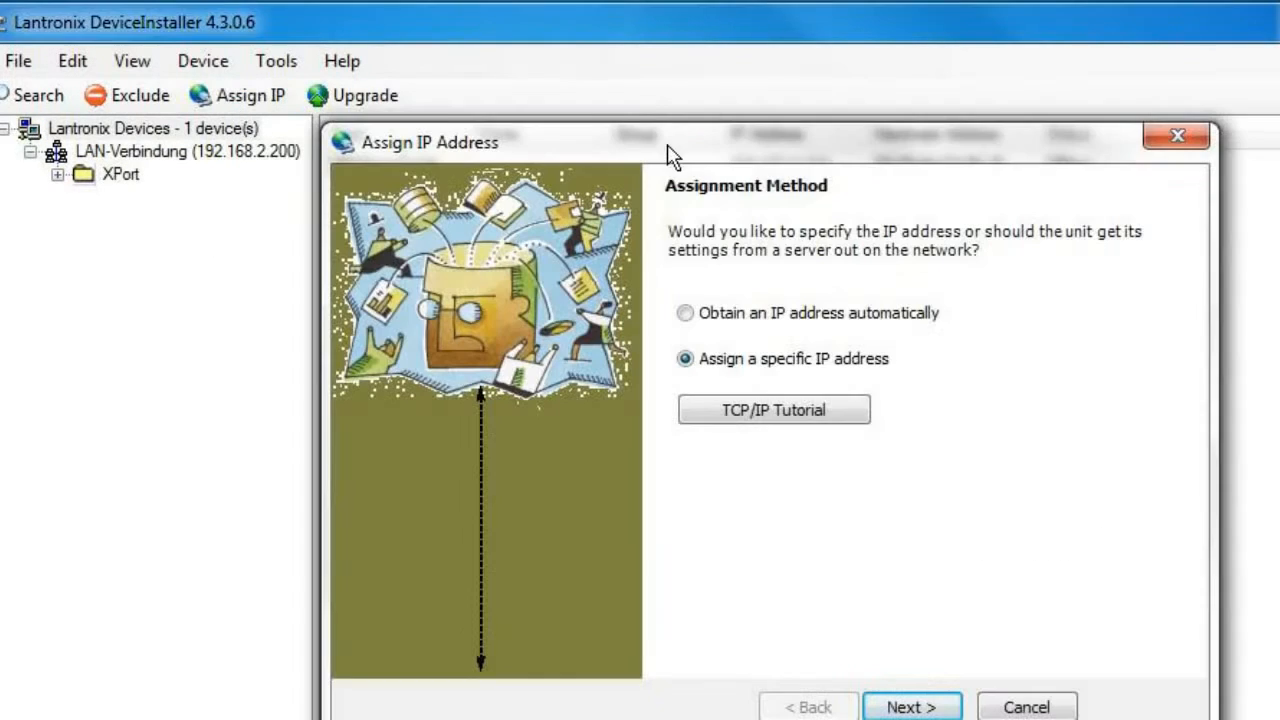
left_click(910, 706)
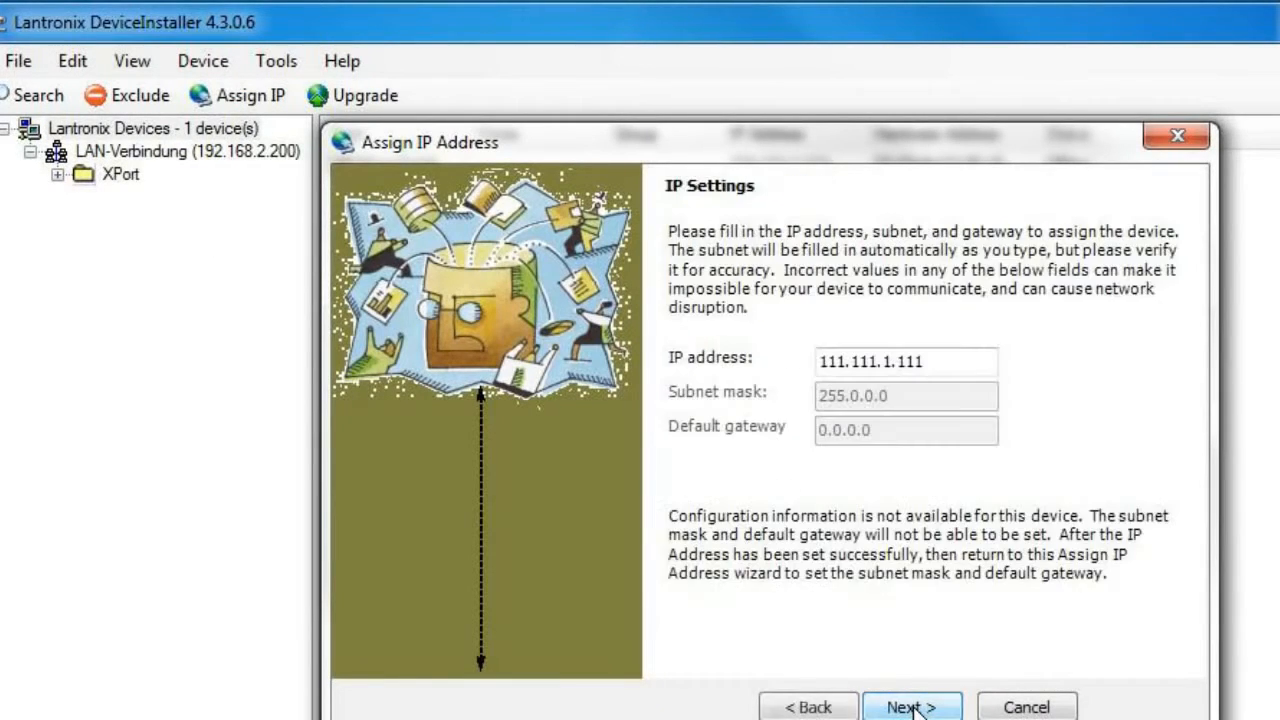
Set the device's IP address to 192.168.2.205.
double_click(836, 362)
type("192")
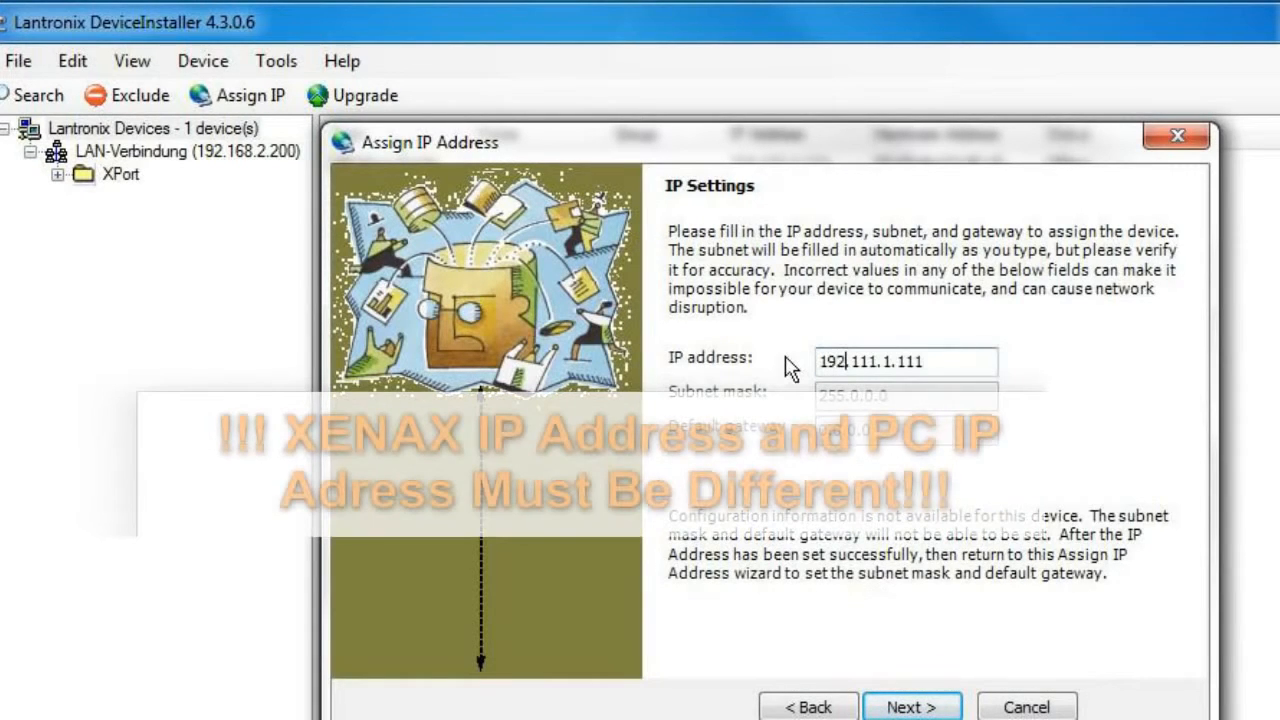
key("Right")
key("Right")
key("Right")
key("Right")
key("BackSpace")
key("BackSpace")
key("BackSpace")
type("168")
key("Delete")
key("Delete")
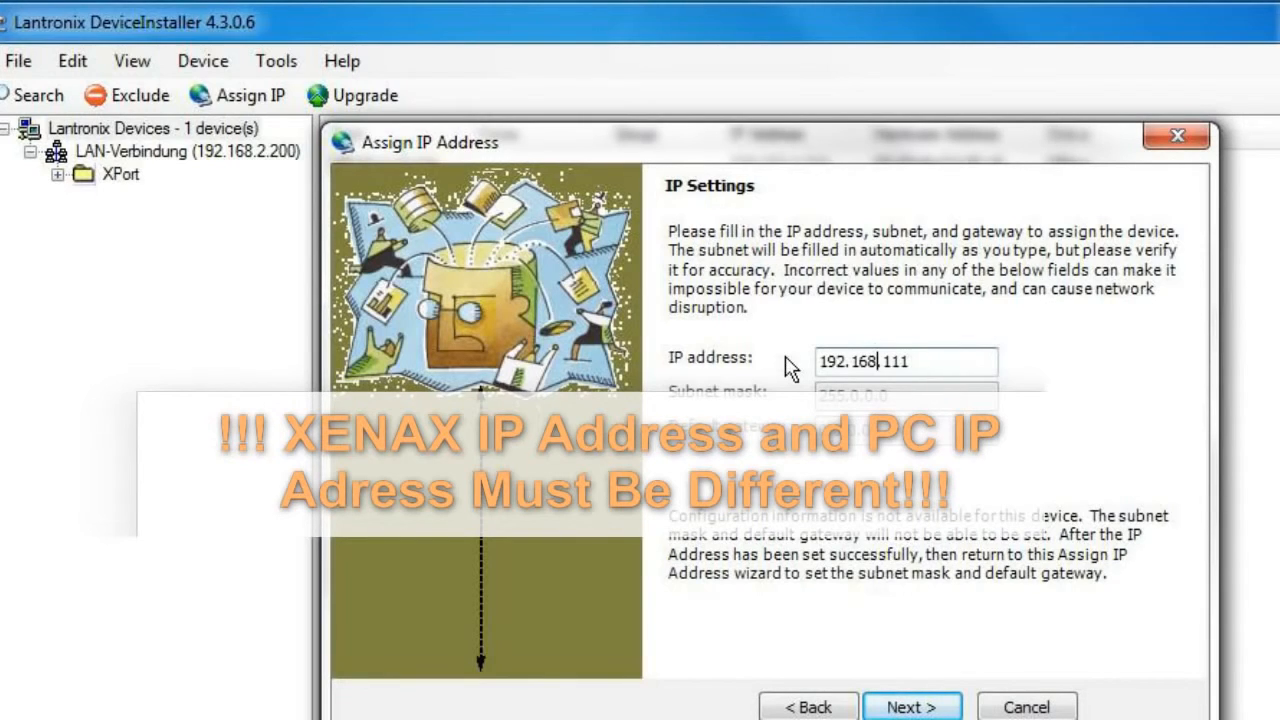
type("2.205")
key("Delete")
key("Delete")
key("Delete")
Run the IP address assignment and finish the wizard.
left_click(889, 707)
left_click(757, 280)
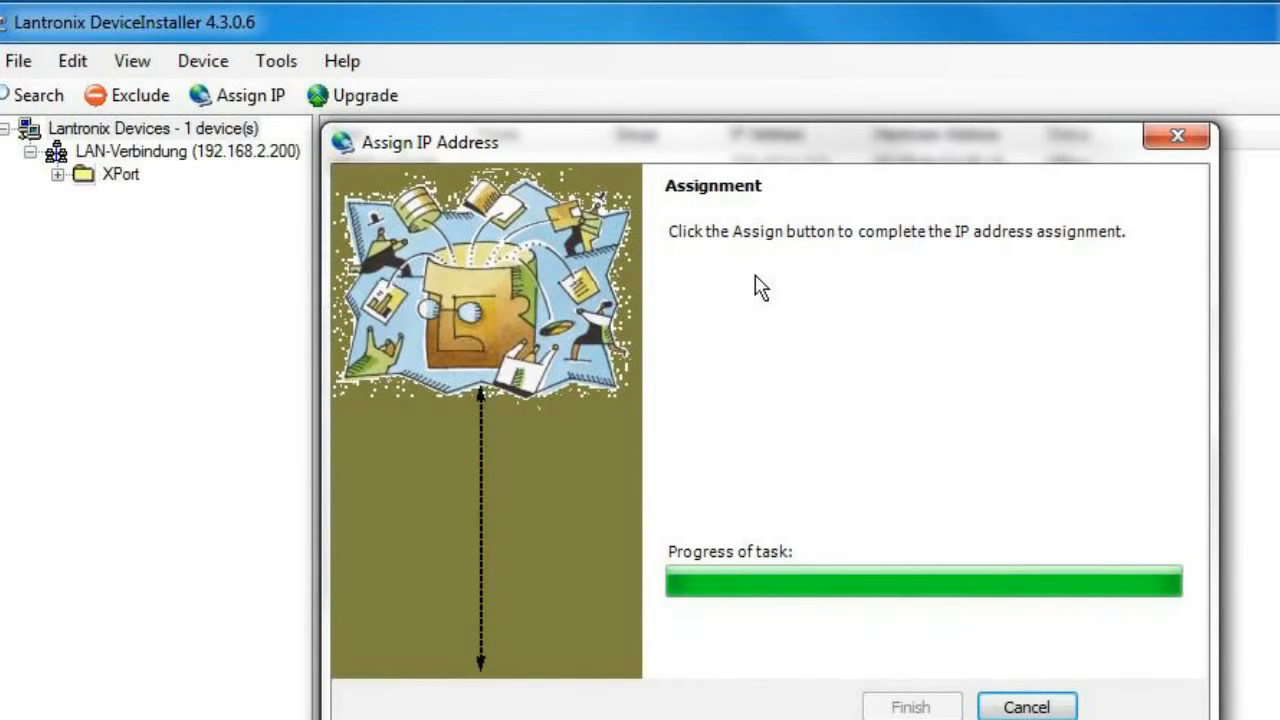
left_click(903, 704)
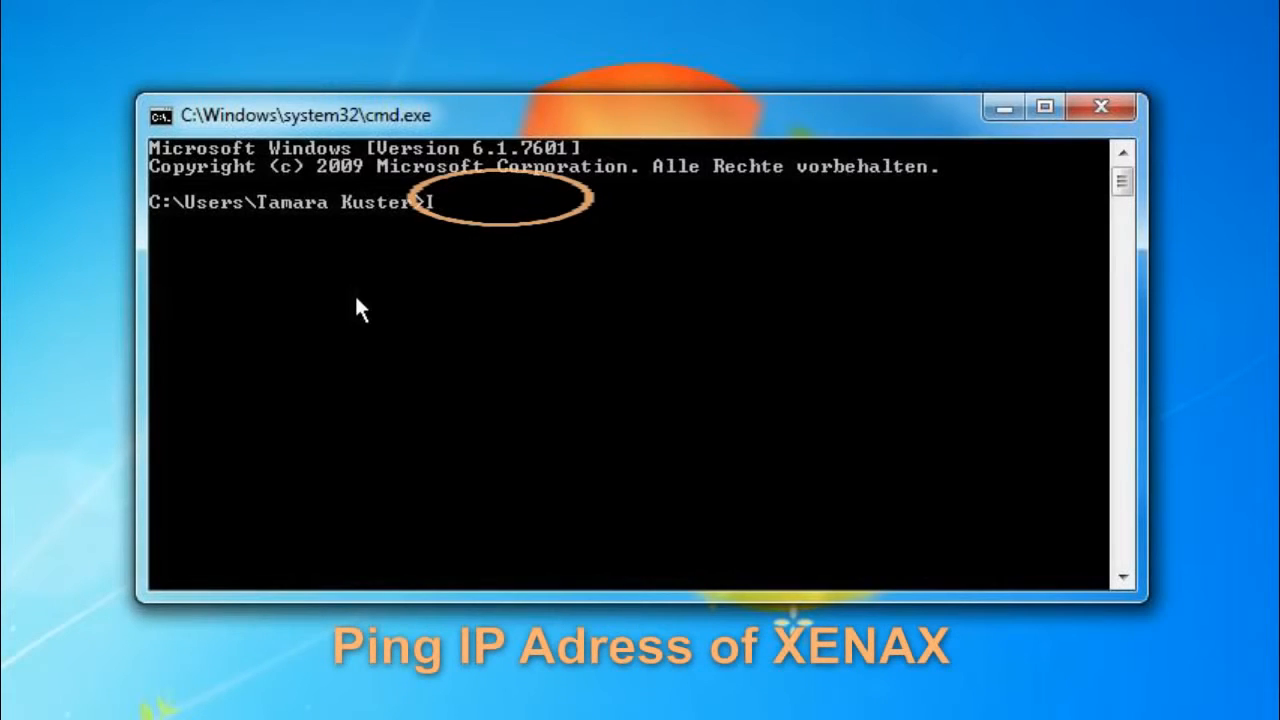
Switch to the Windows command prompt and display the PC's network configuration with IPconfig.
type("IP")
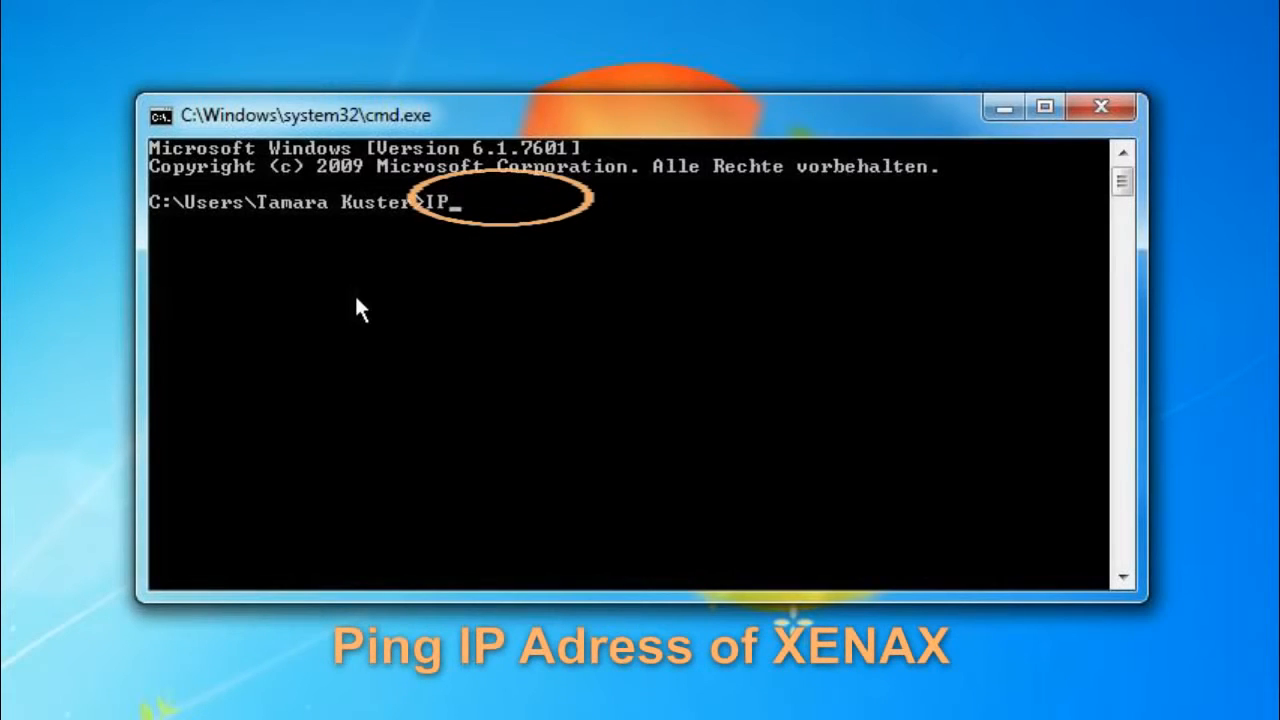
type("config")
key("Return")
Ping the wrong IP address 192.168.2.201 to test for a device there.
type("ping")
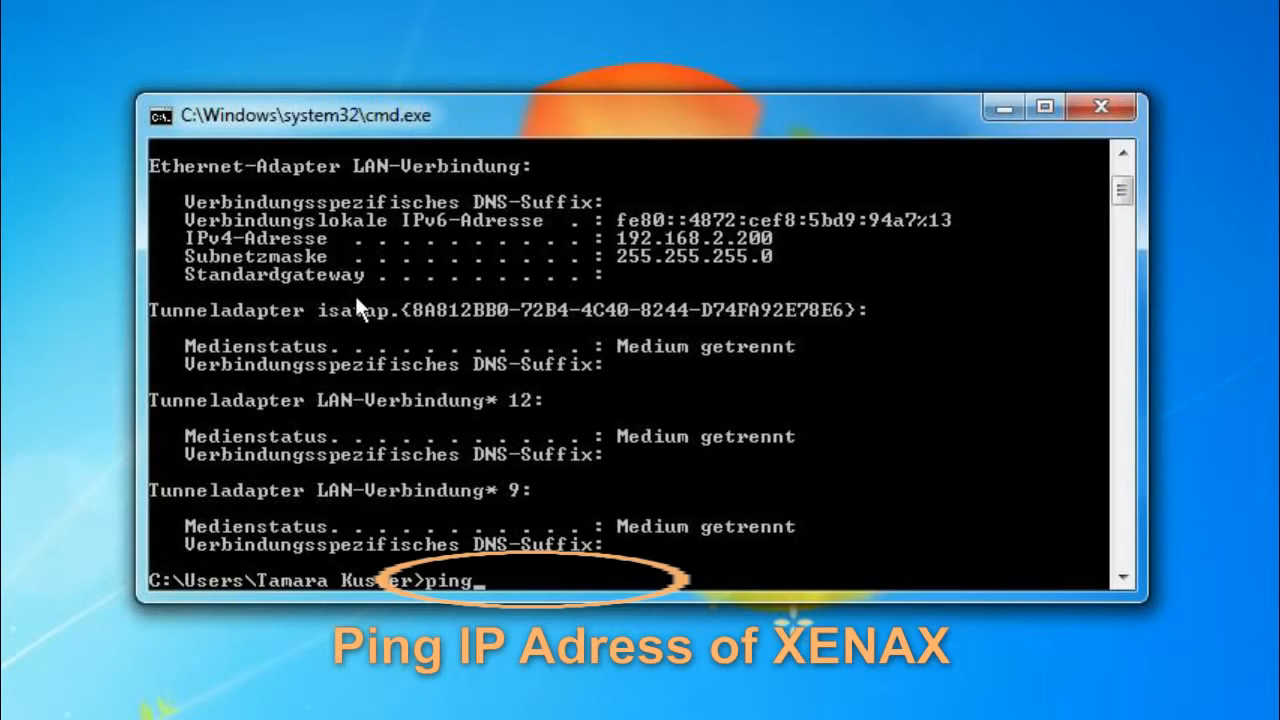
type(" 192.168.2.201")
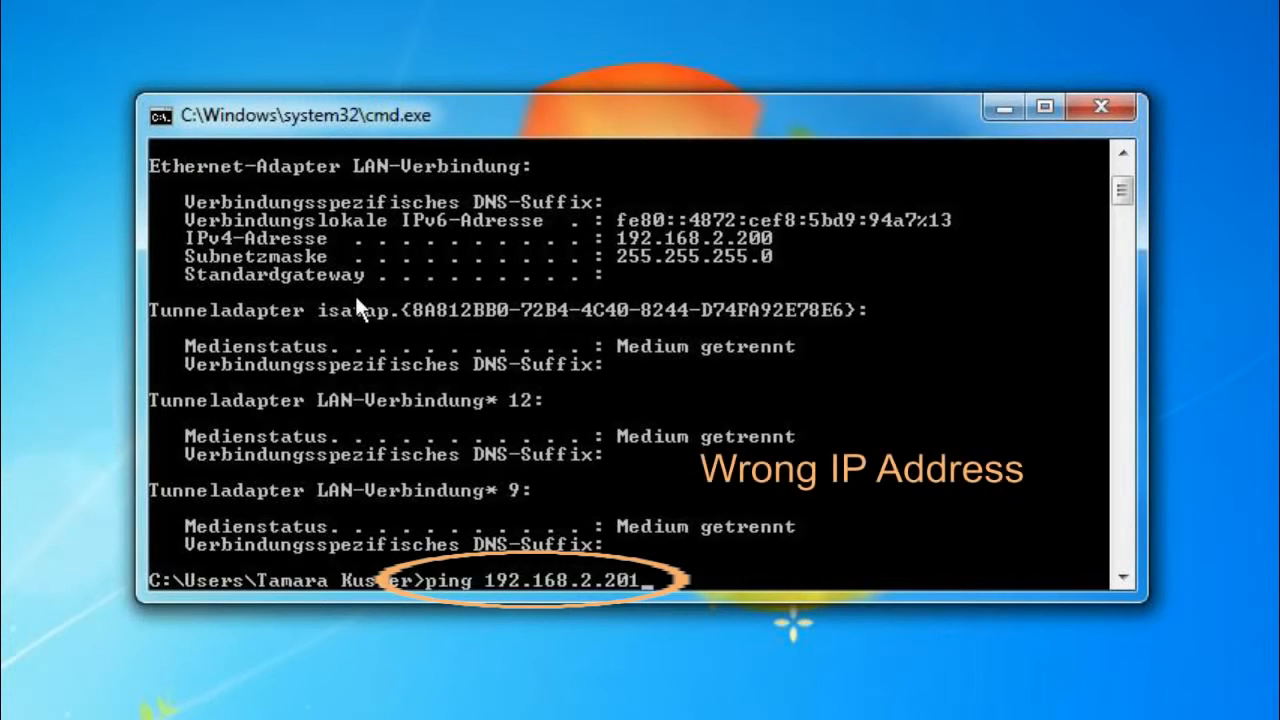
key("Return")
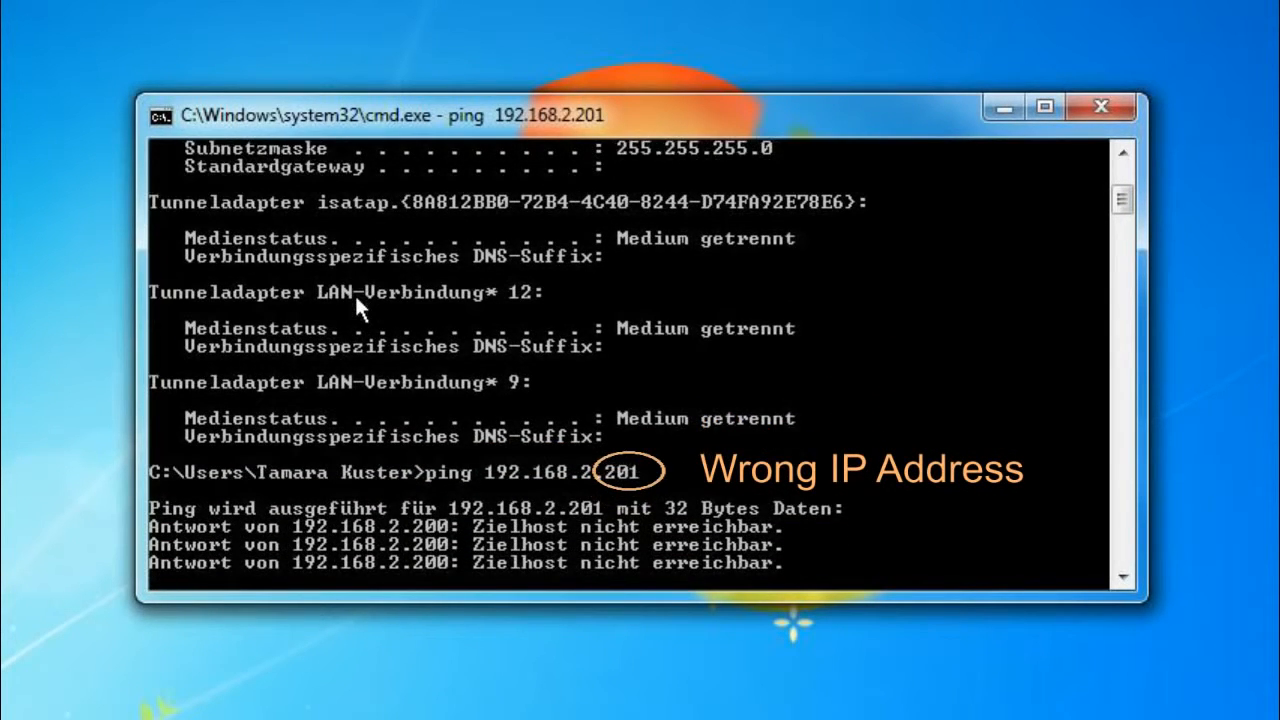
Ping the XENAX at its assigned IP address 192.168.2.205.
type("p")
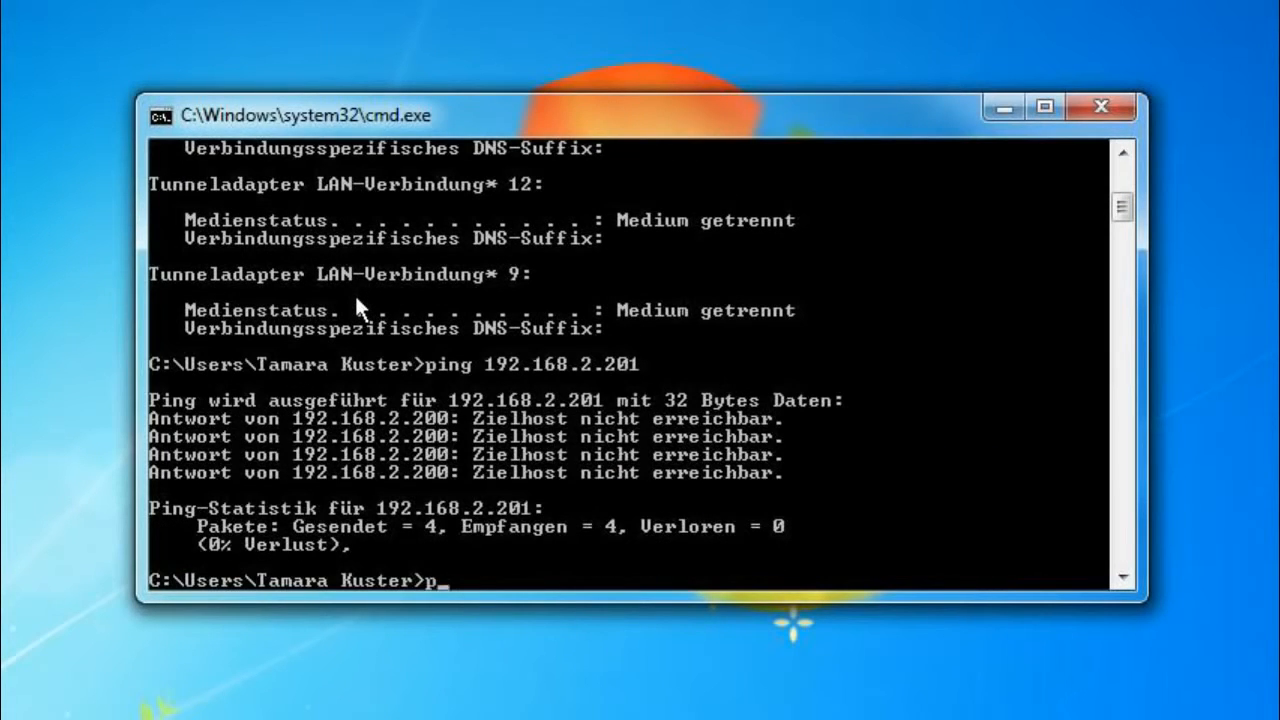
type("ing 192.168.2.205")
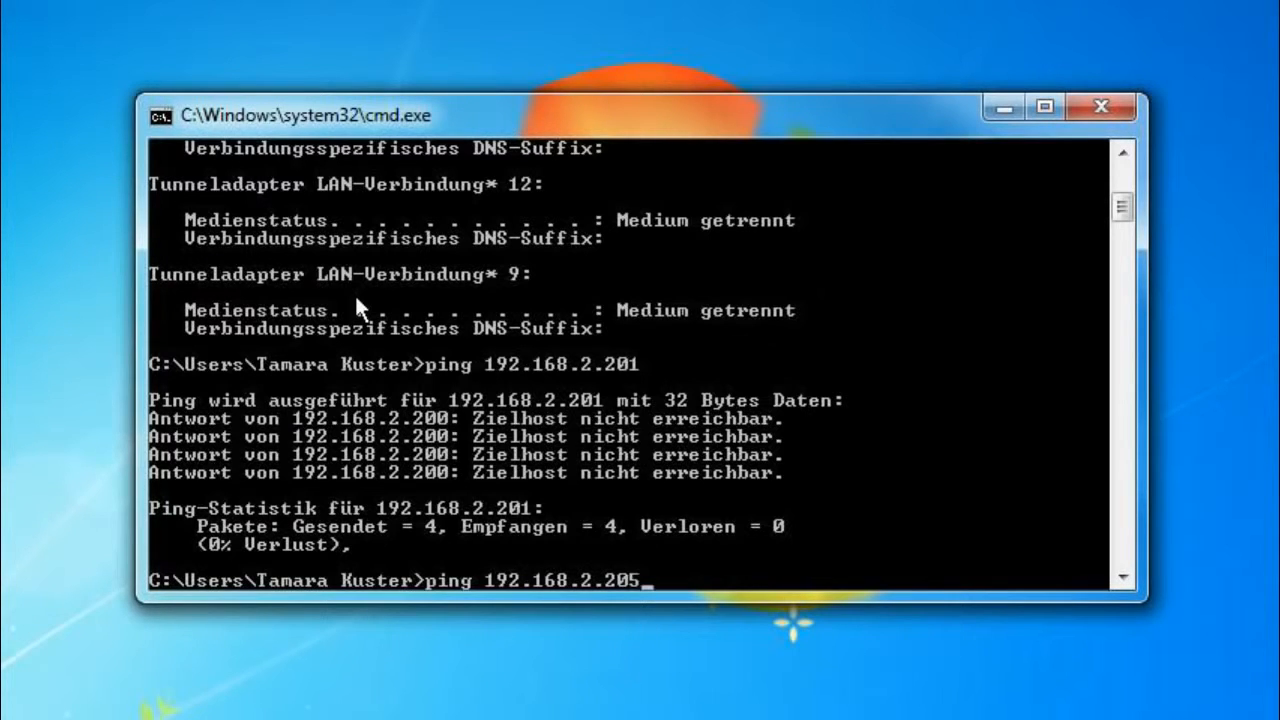
key("Return")
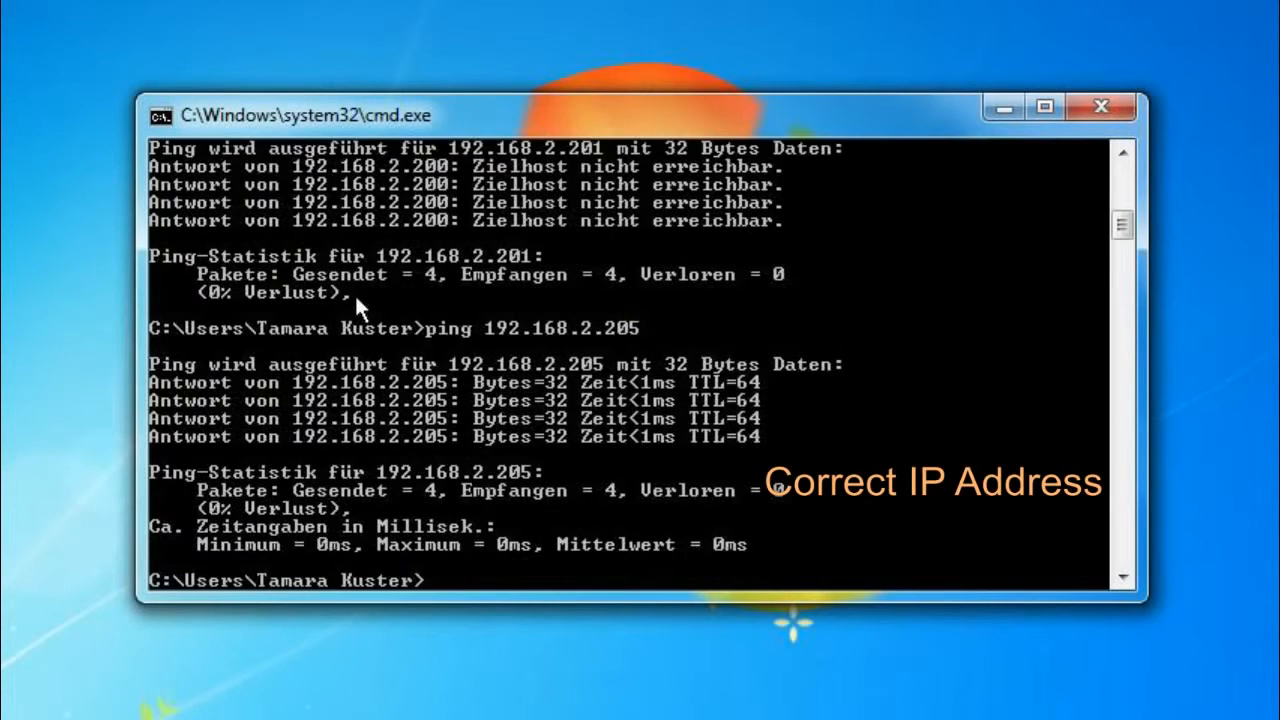
Switch to Firefox, open 192.168.2.205/XENAX.html, and view and dismiss the troubleshooting information for the offline WebMotion communication.
left_click(107, 93)
type("19")
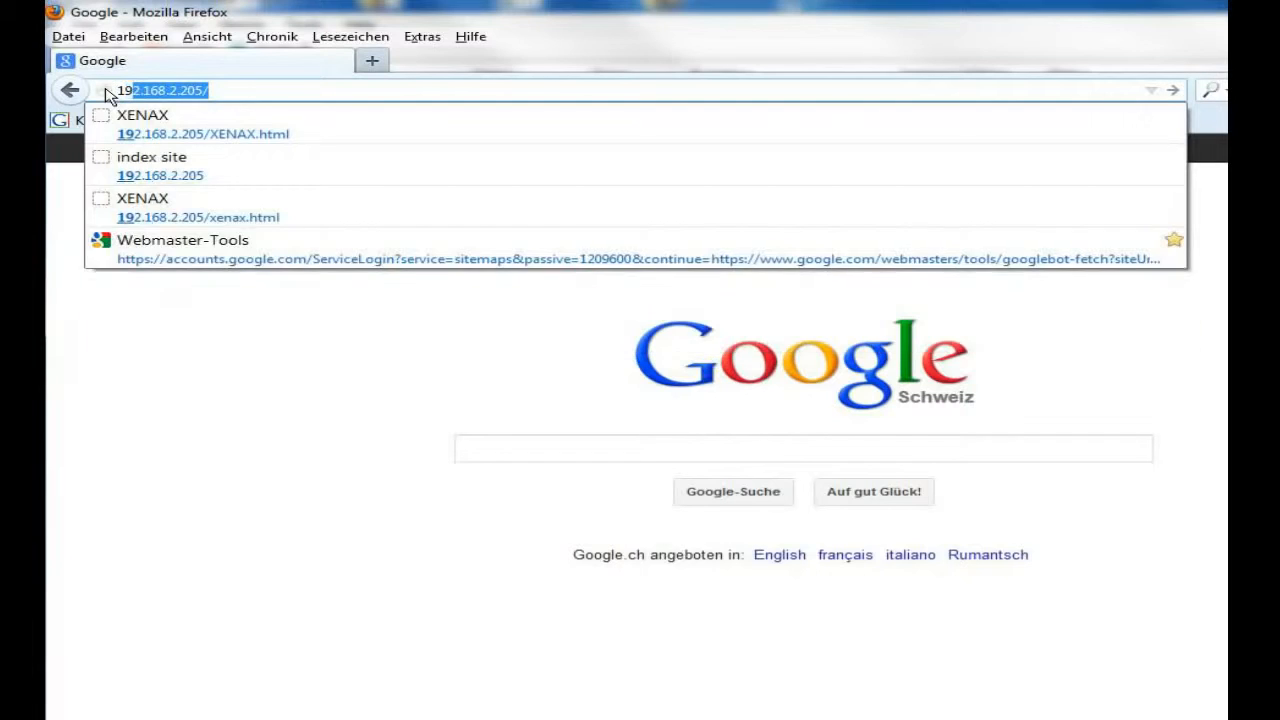
type("2.168.2.205/")
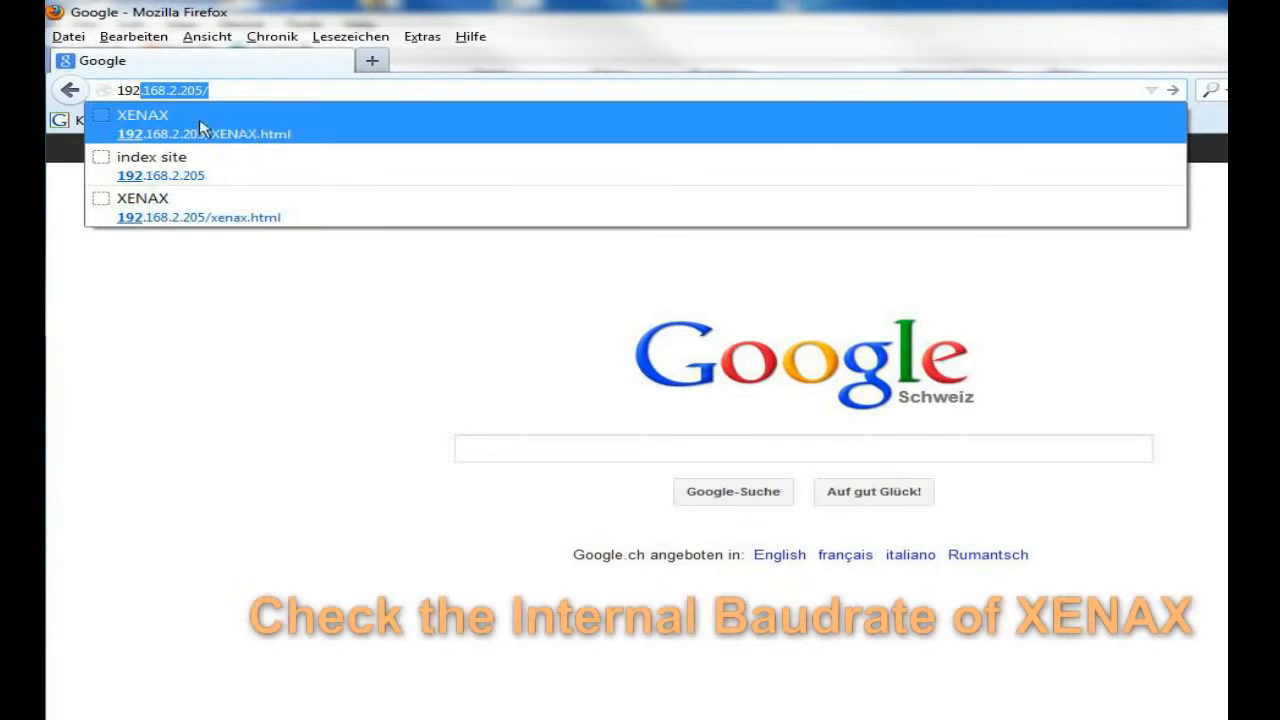
left_click(347, 139)
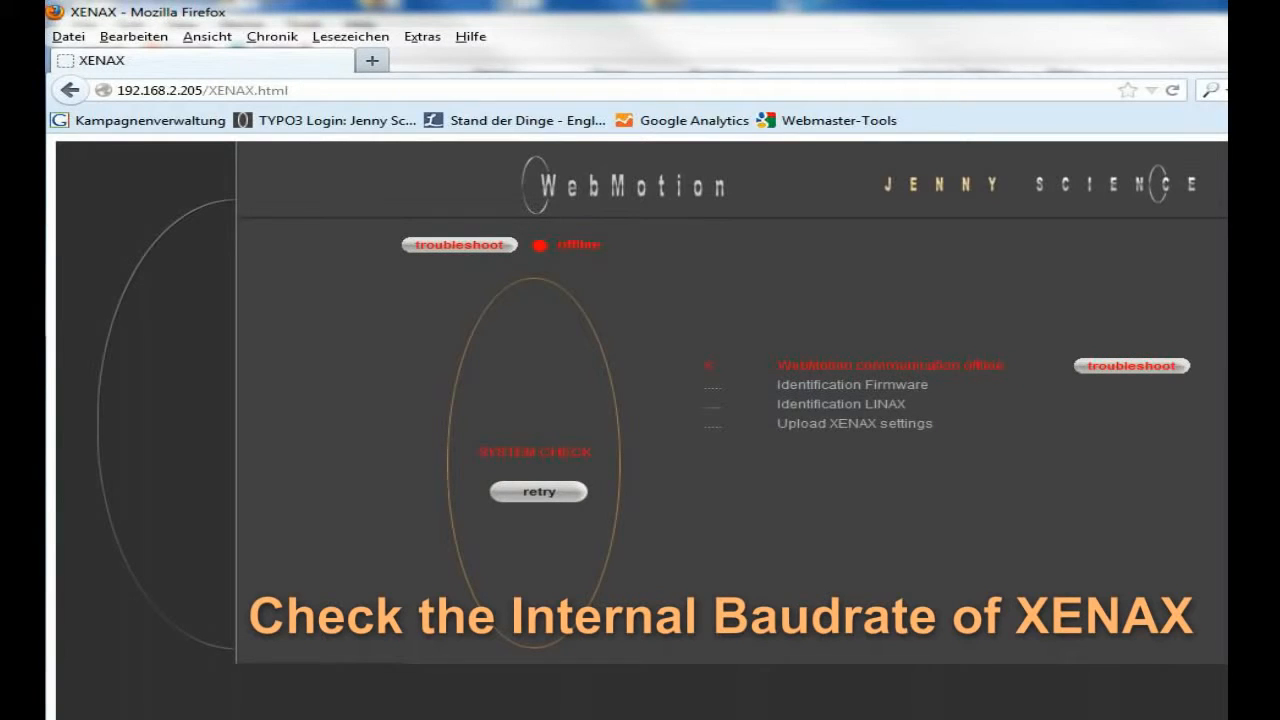
left_click(1100, 368)
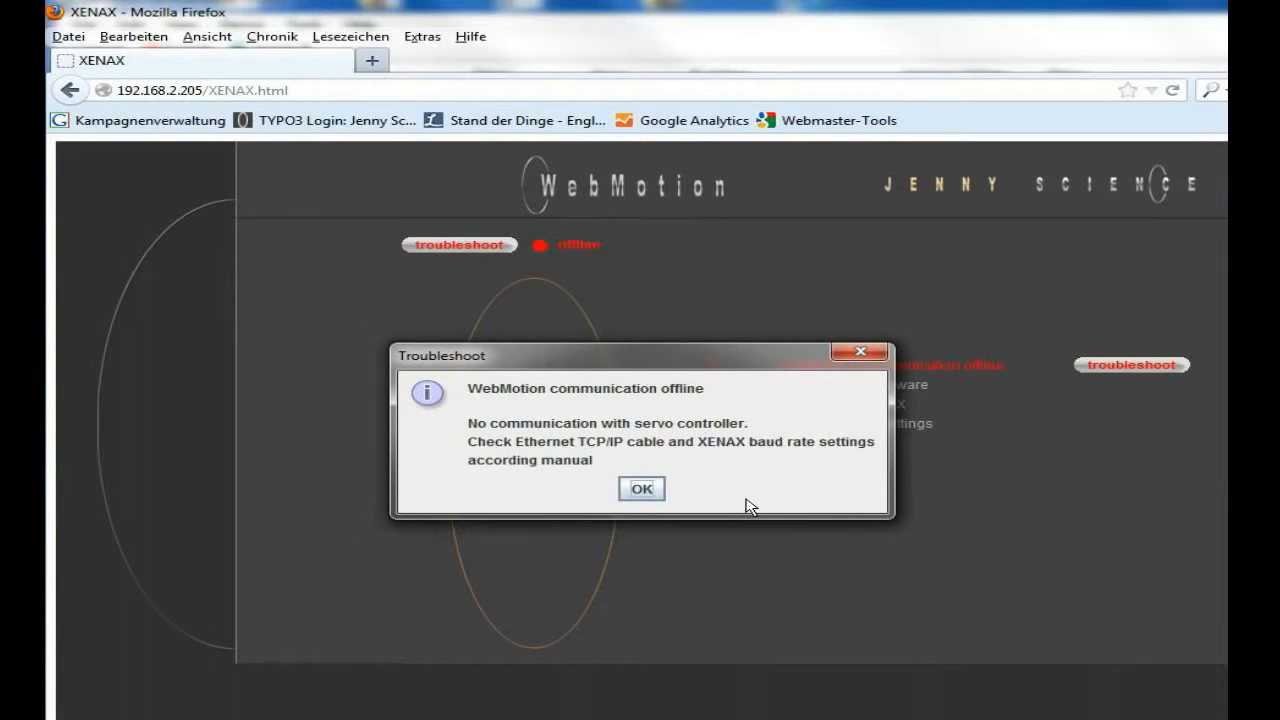
left_click(642, 490)
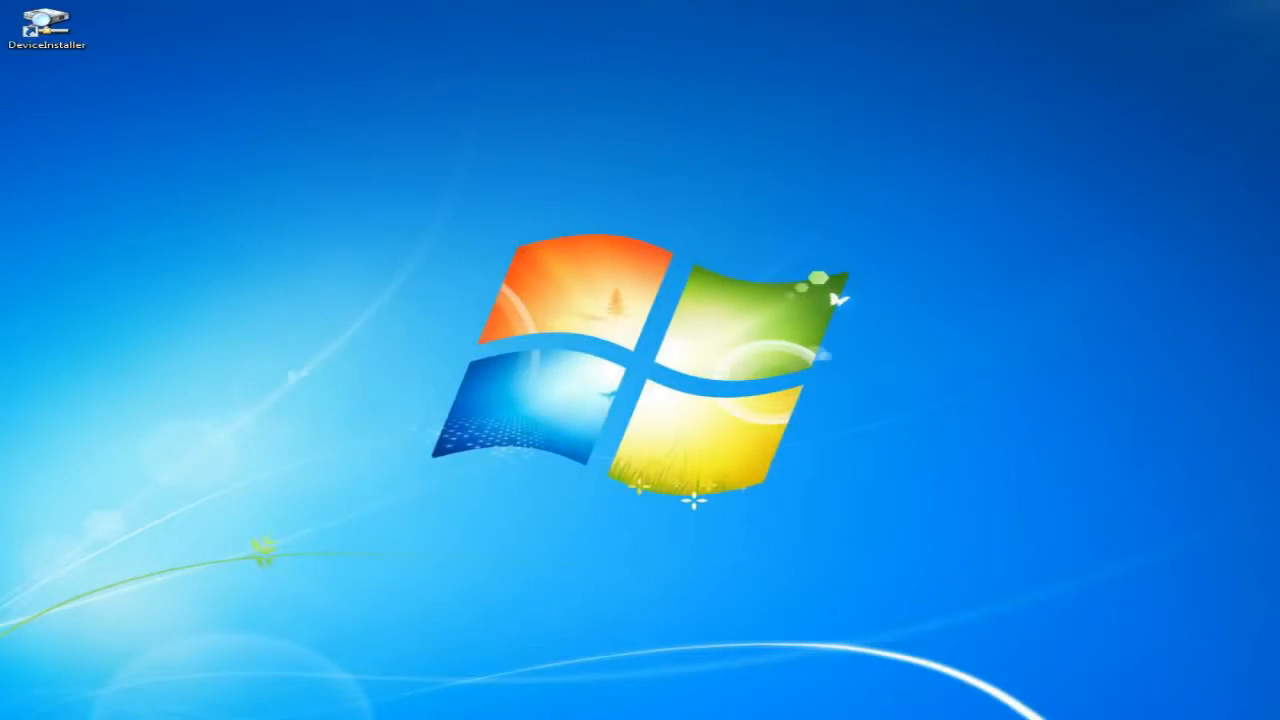
Launch DeviceInstaller from the desktop and connect to the XPort at 192.168.2.205 over Telnet in setup mode.
double_click(48, 30)
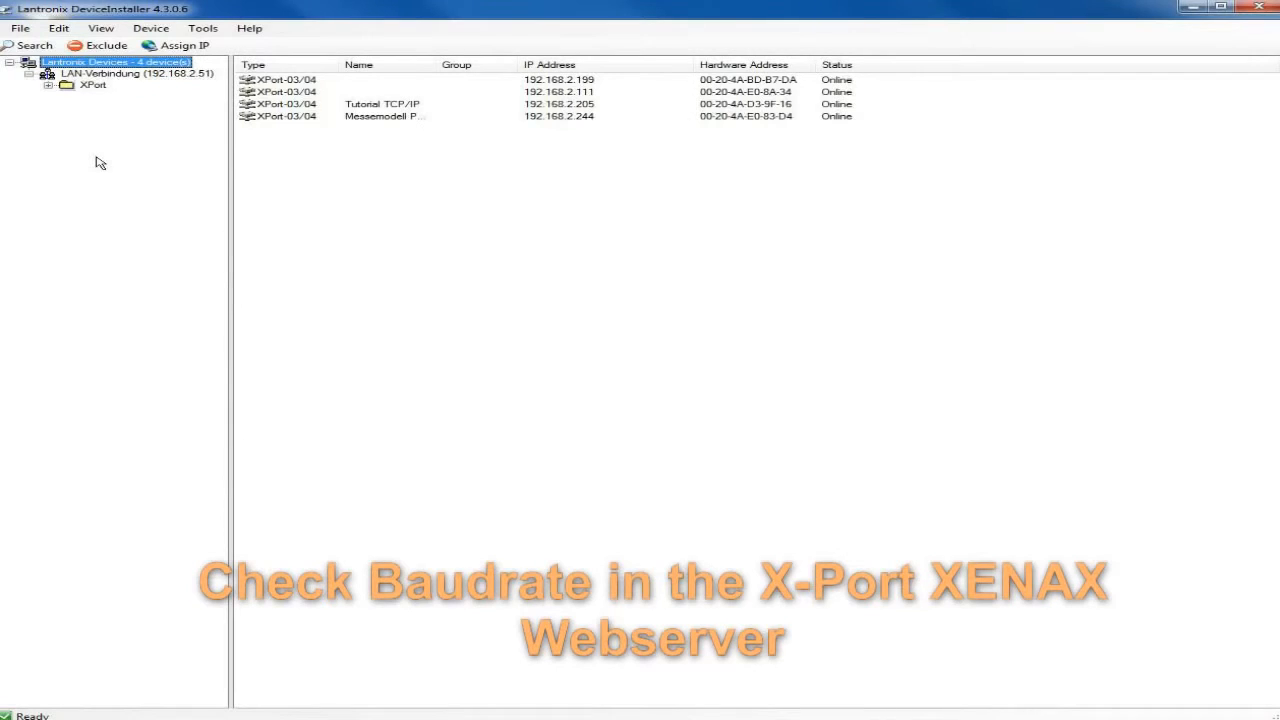
double_click(298, 104)
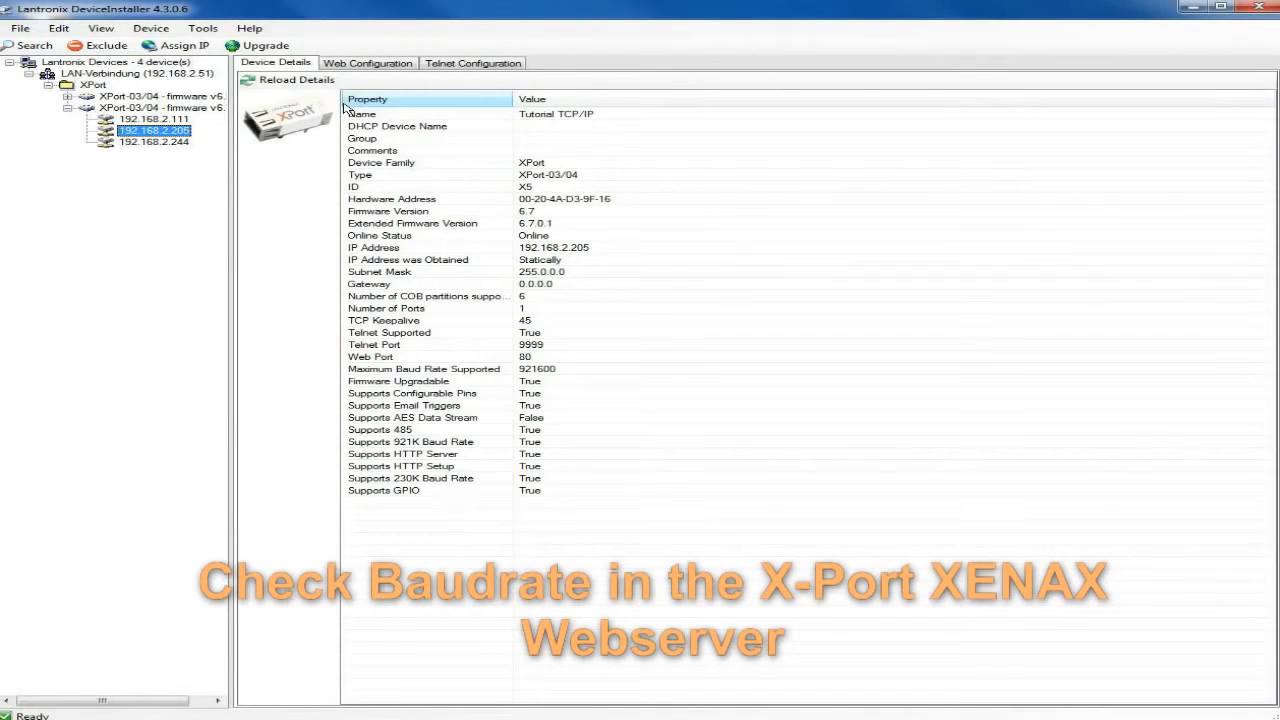
left_click(433, 66)
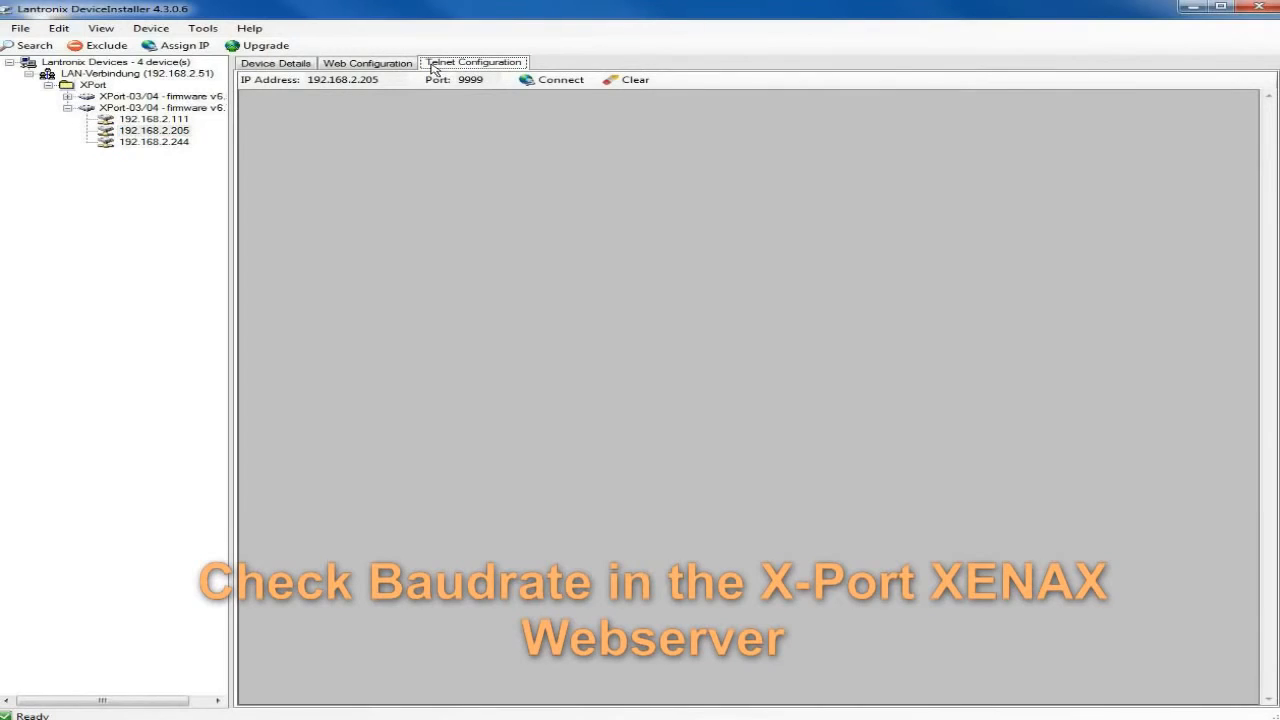
left_click(543, 82)
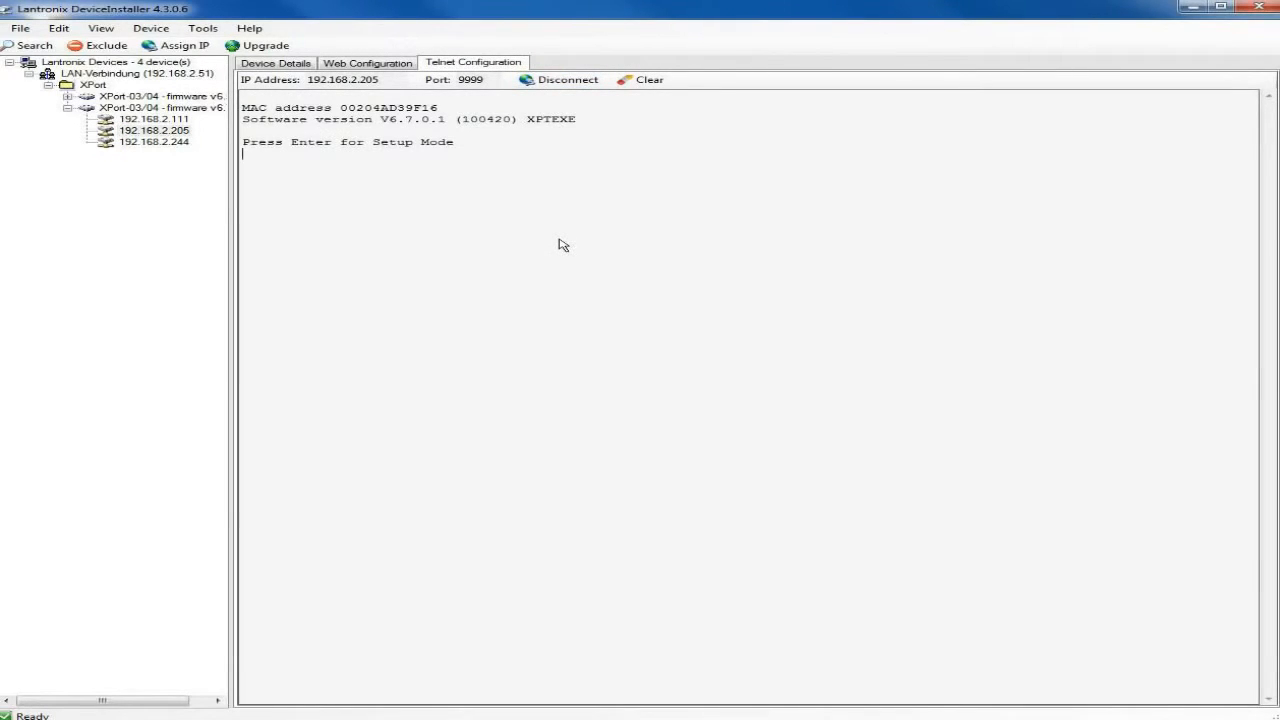
key("Return")
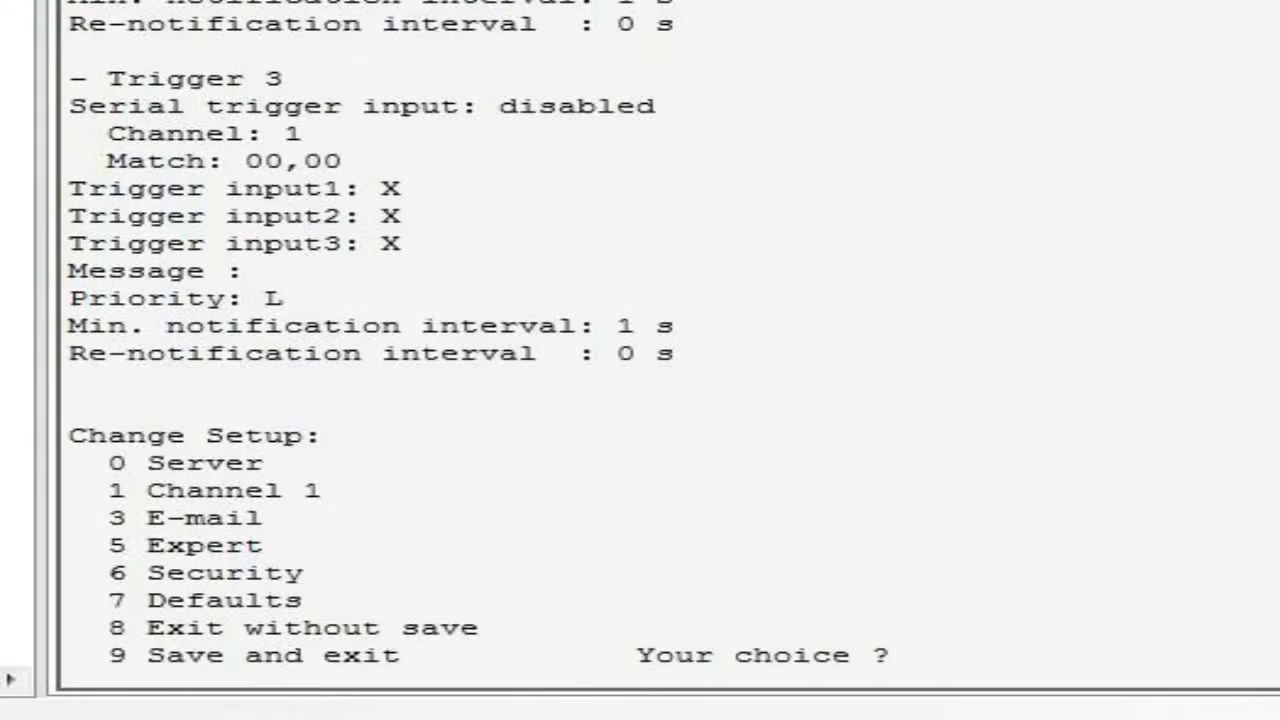
Set the baud rate of Channel 1 to 115200 in the Telnet setup.
type("1")
key("Return")
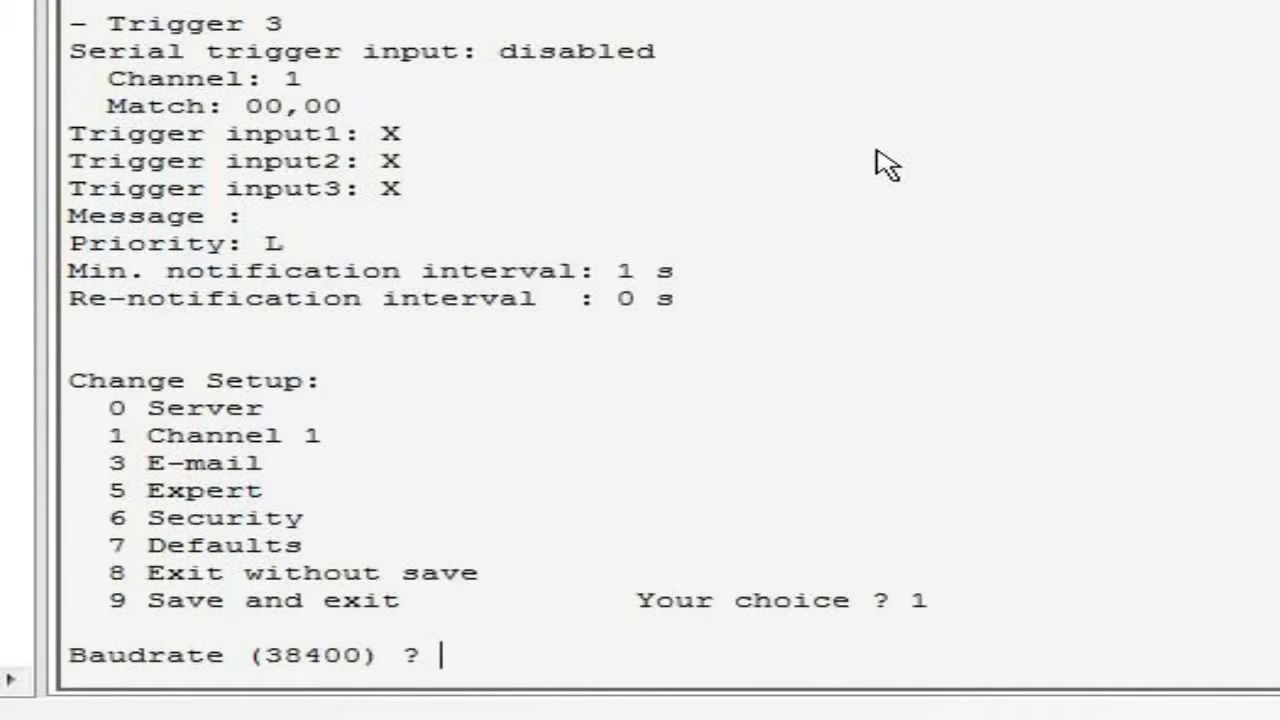
left_click_drag(383, 655, 34, 660)
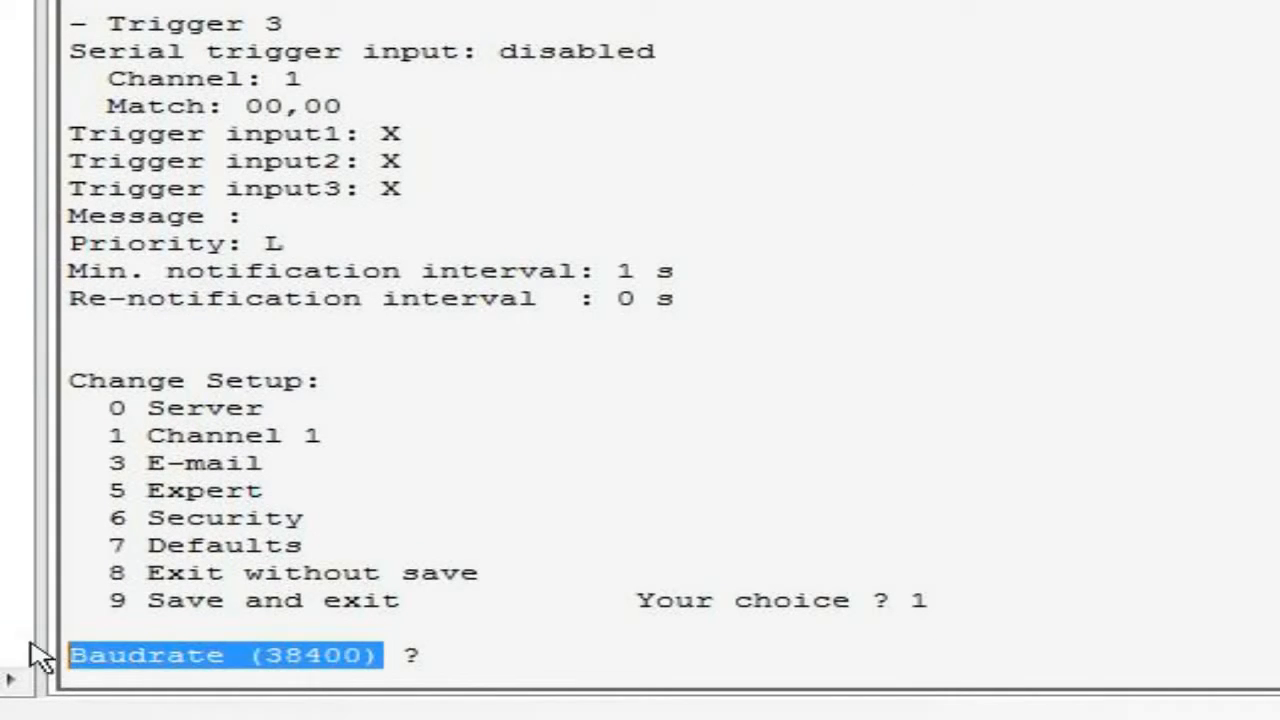
left_click(522, 657)
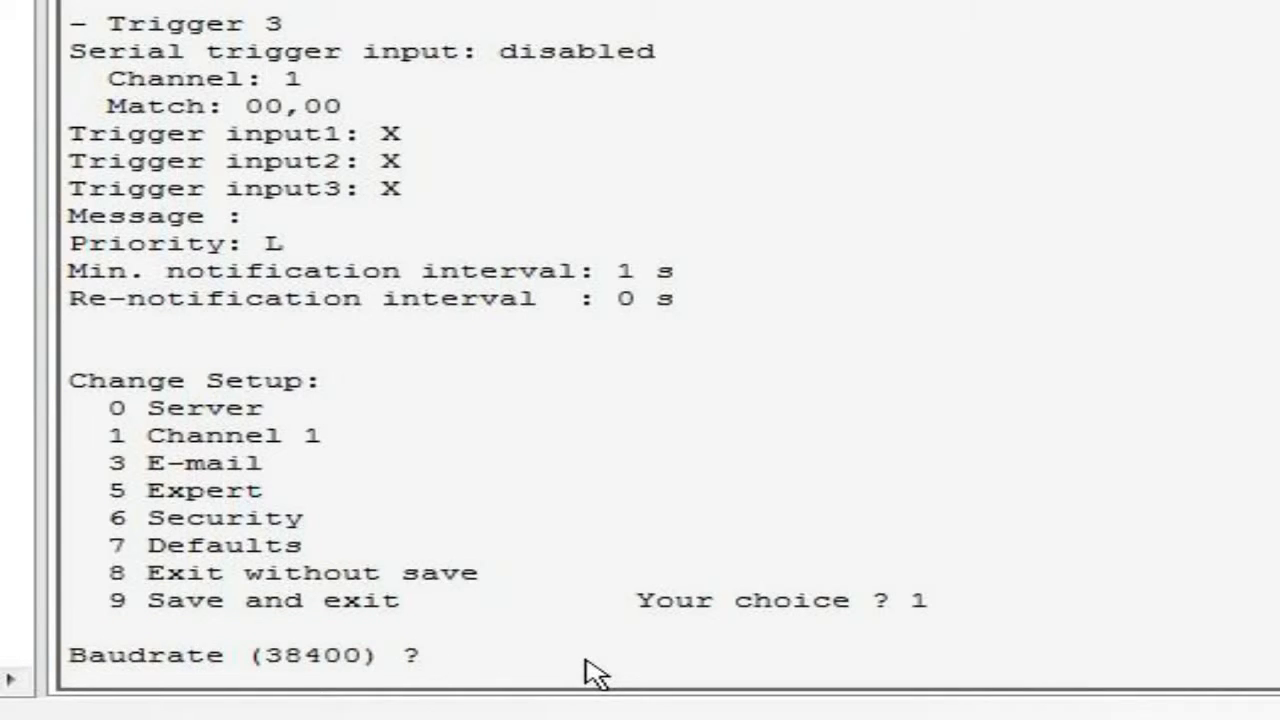
type("115200")
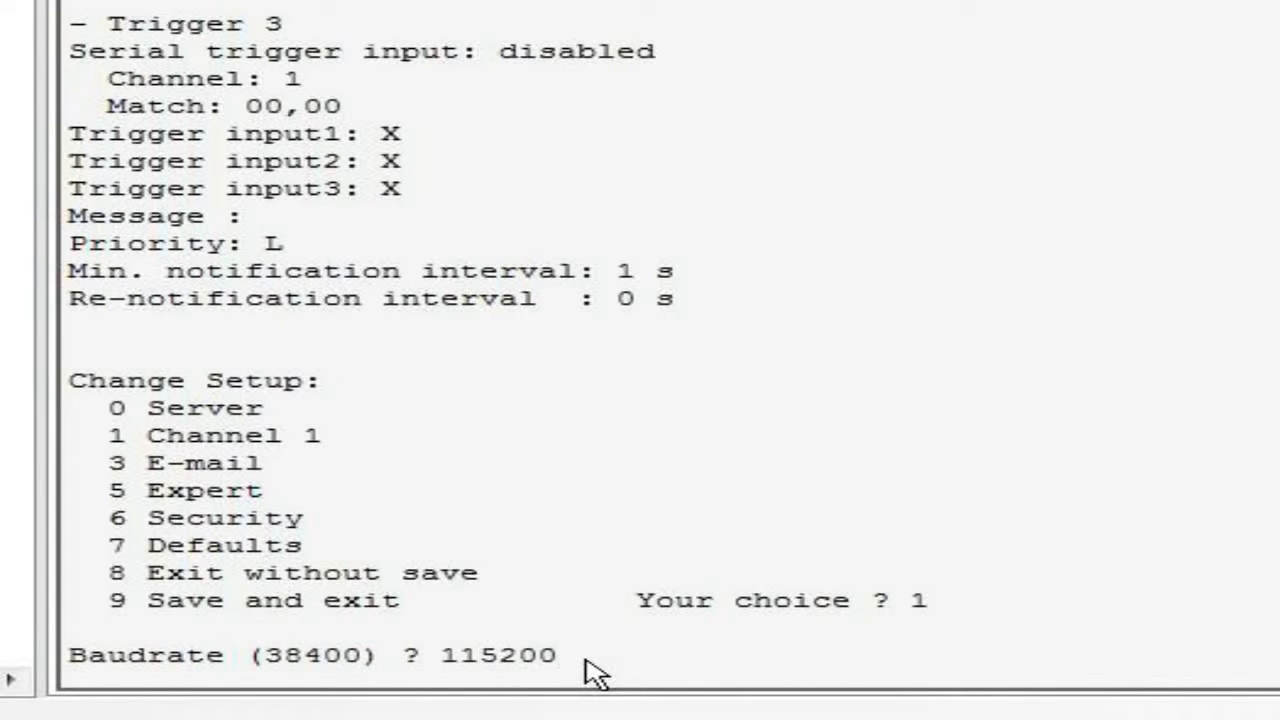
key("Return")
Accept the existing values for the remaining Channel 1 settings, and save and exit the setup.
key("Return")
key("Return")
key("Return")
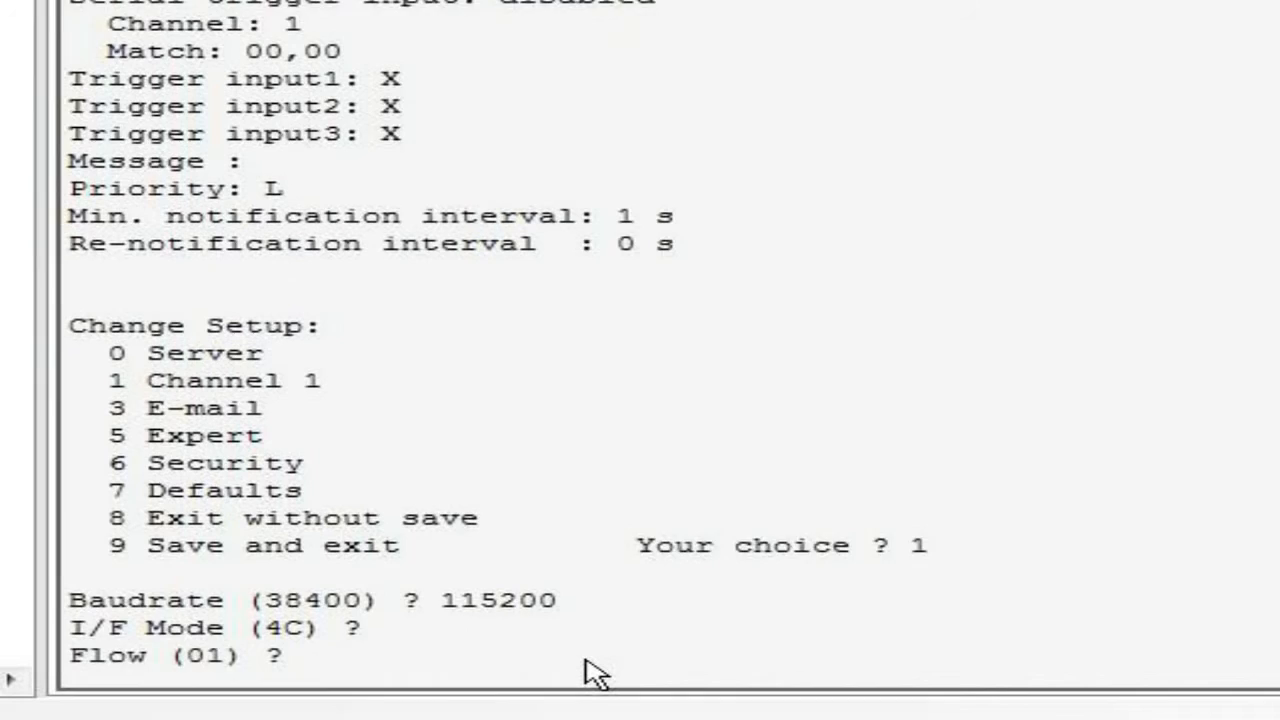
key("Return")
key("Return")
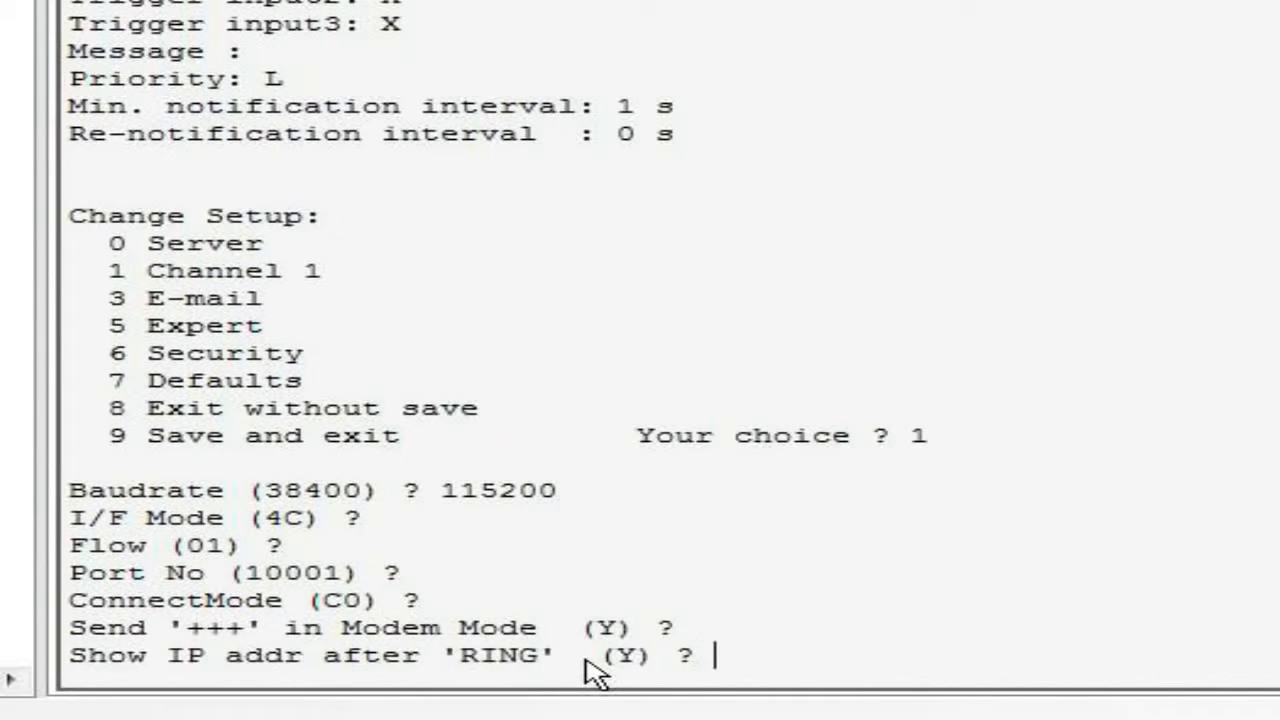
key("Return")
key("Return")
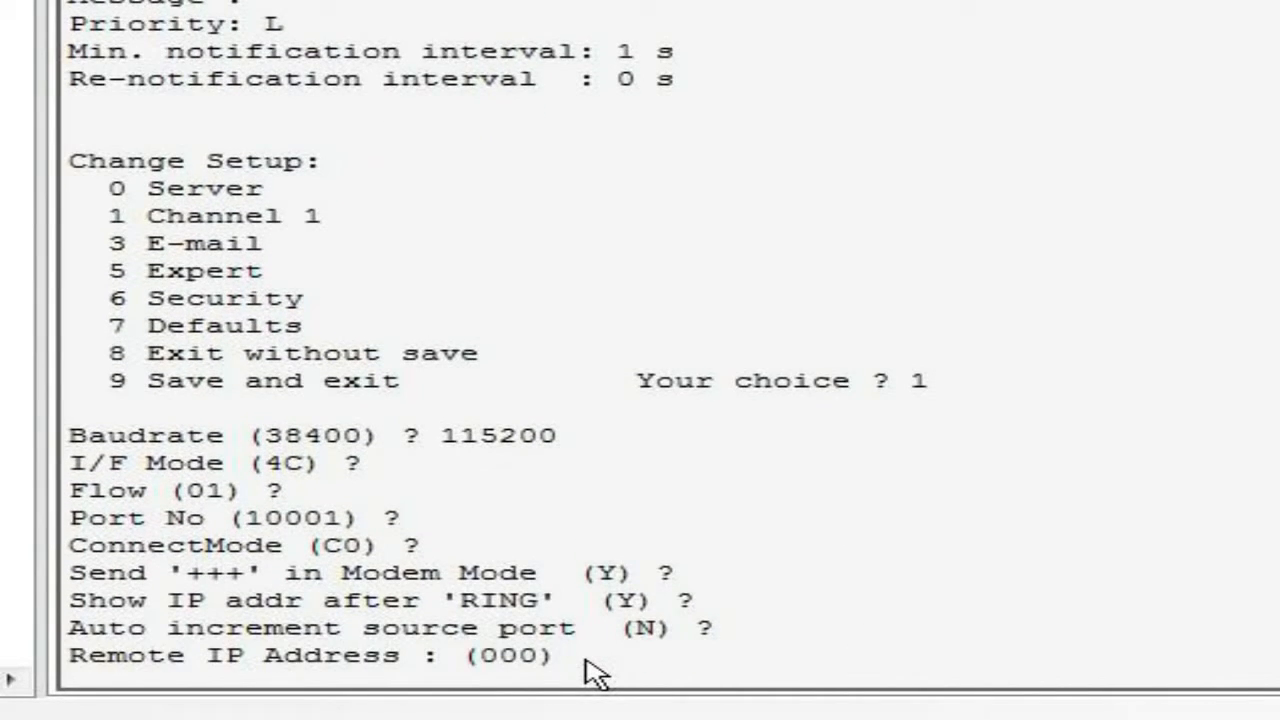
key("Return")
key("Return")
key("Return")
key("Return")
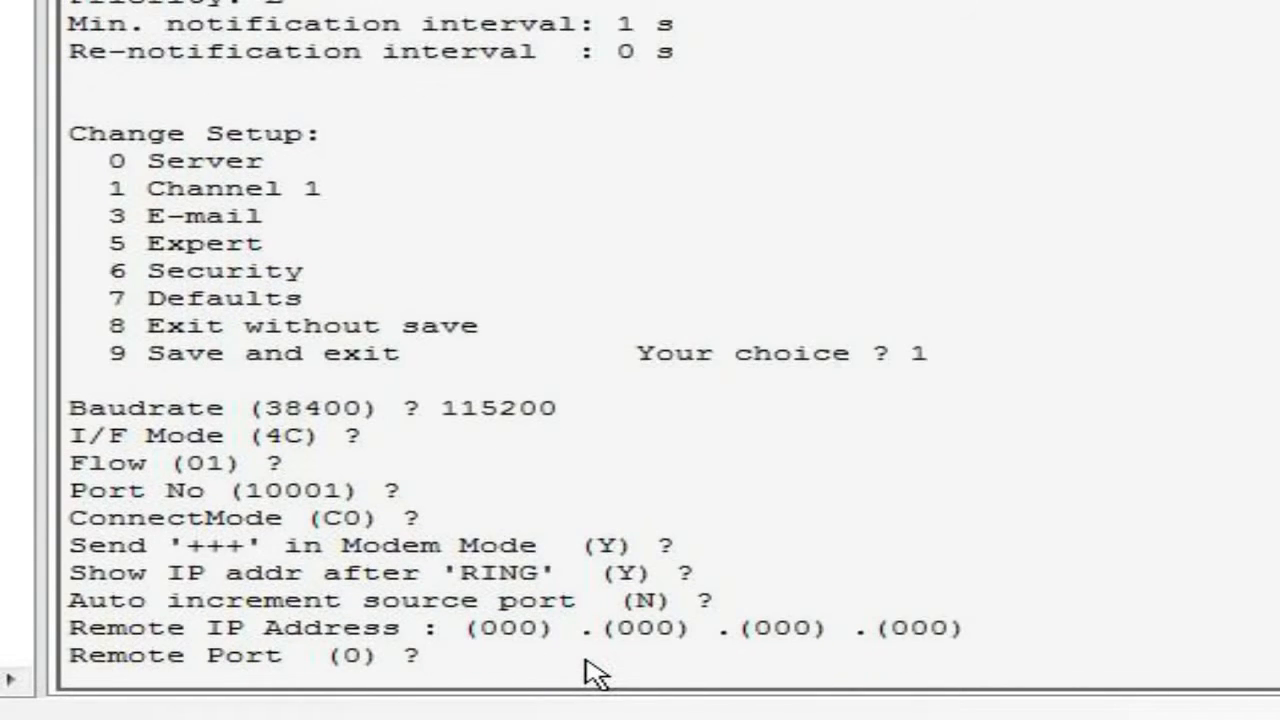
key("Return")
key("Return")
key("Return")
key("Return")
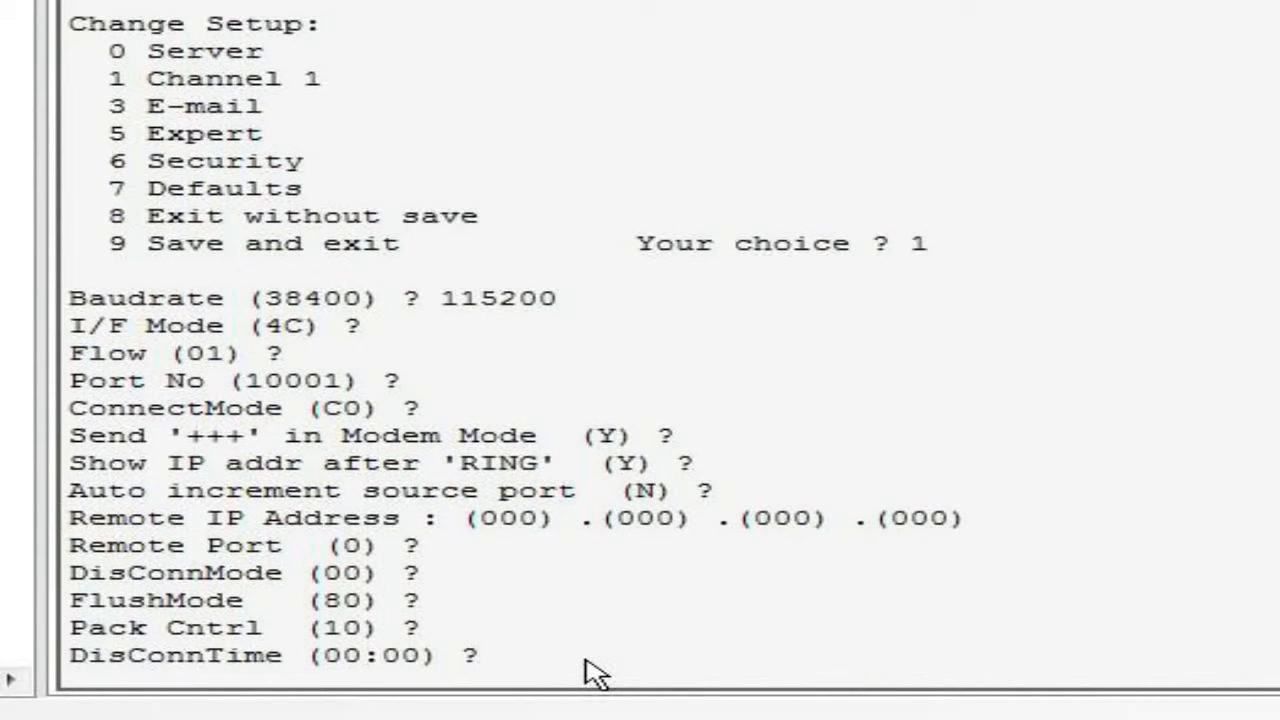
key("Return")
key("Return")
key("Return")
key("Return")
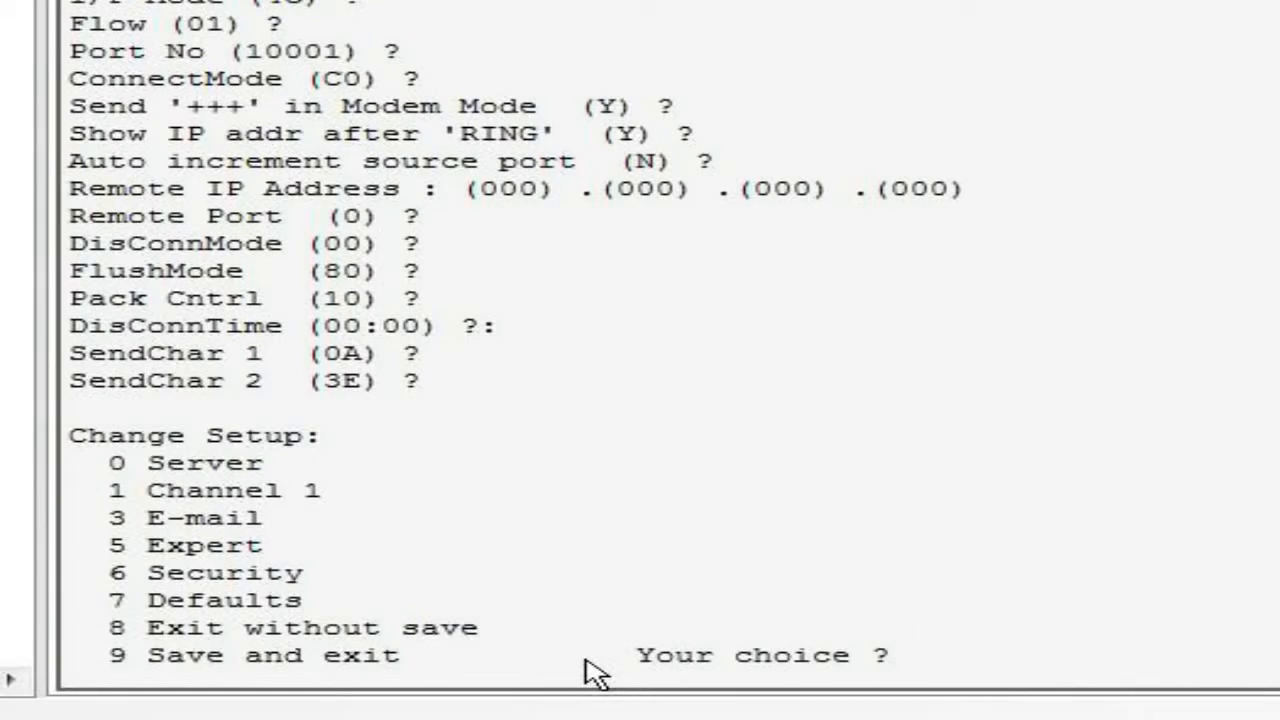
type("9")
key("Return")
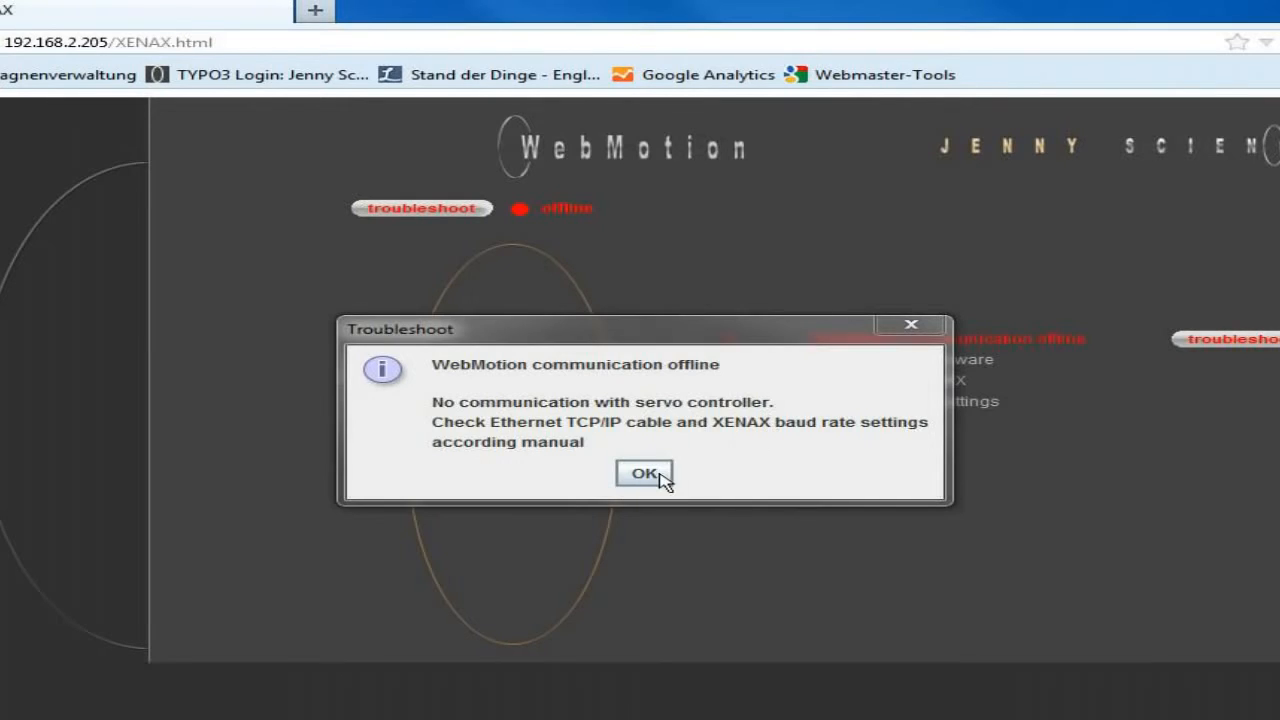
Switch to WebMotion in Firefox, dismiss the troubleshooting message and retry the system check.
left_click(643, 474)
left_click(498, 478)
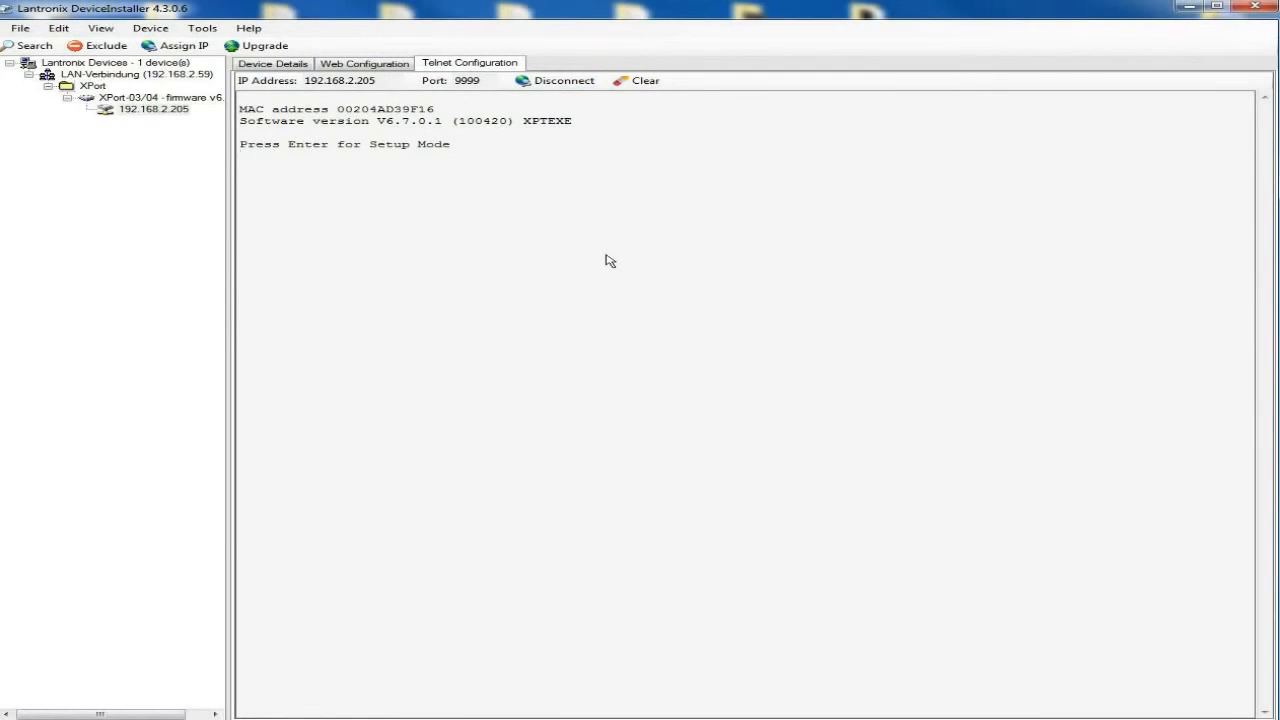
Enter the Telnet setup mode in DeviceInstaller and set the Channel 1 port number to 60000, keeping the baud rate, I/F mode and flow.
key("Return")
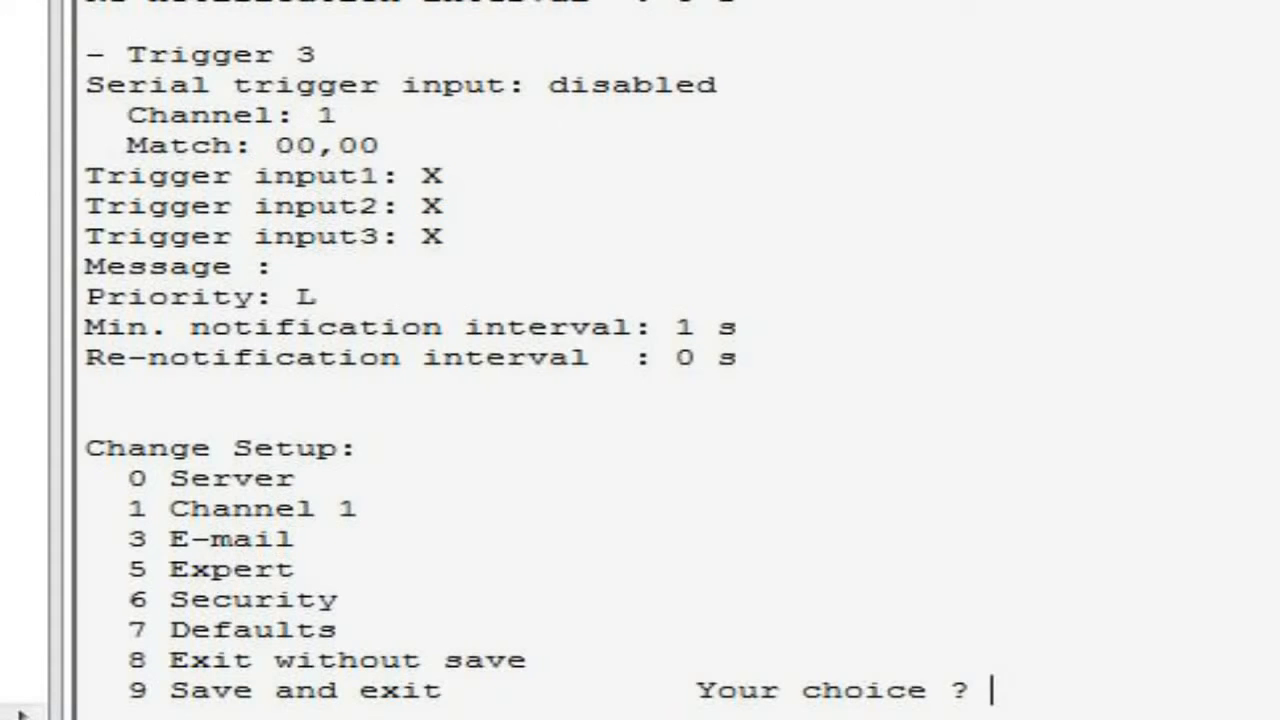
type("1")
key("Return")
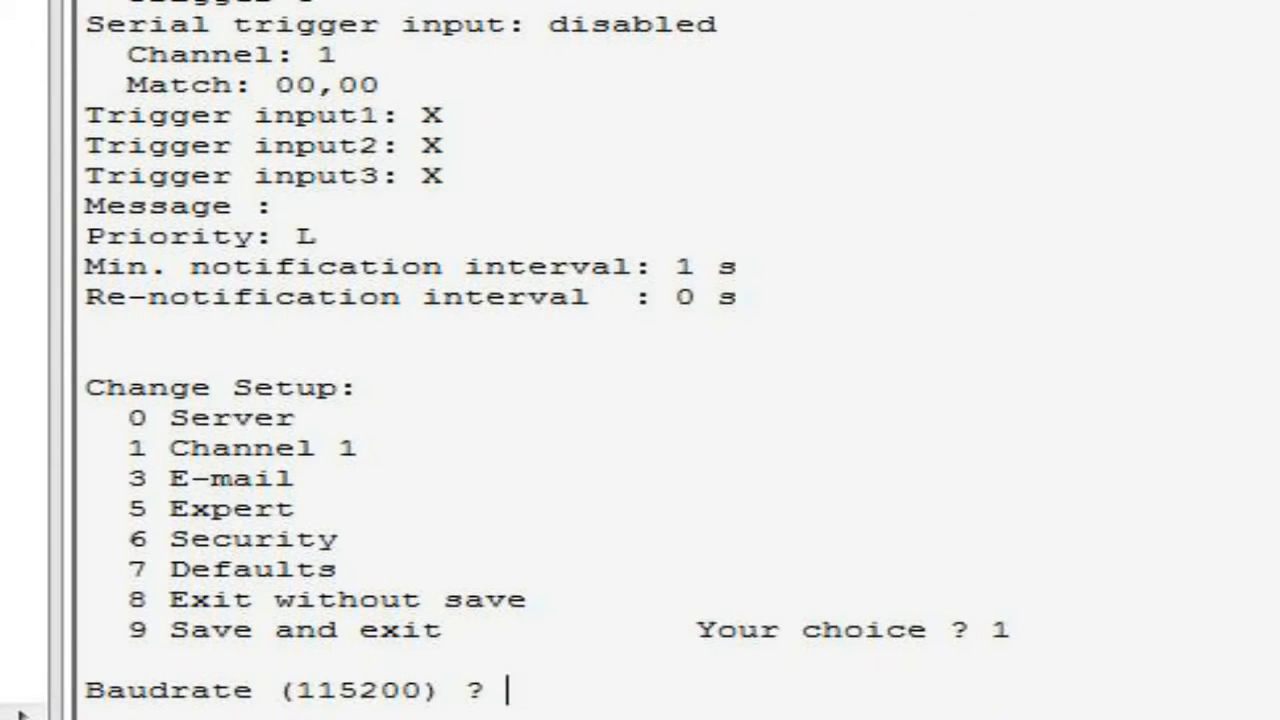
key("Return")
key("Return")
key("Return")
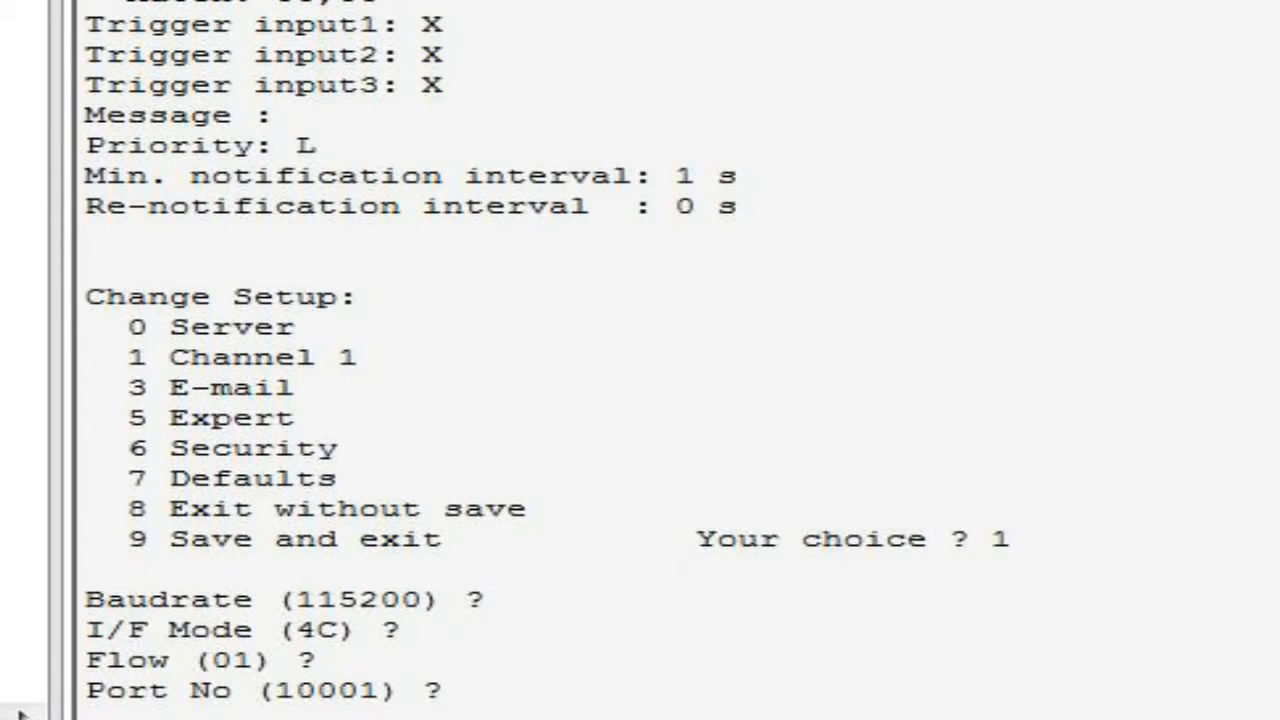
type("60000")
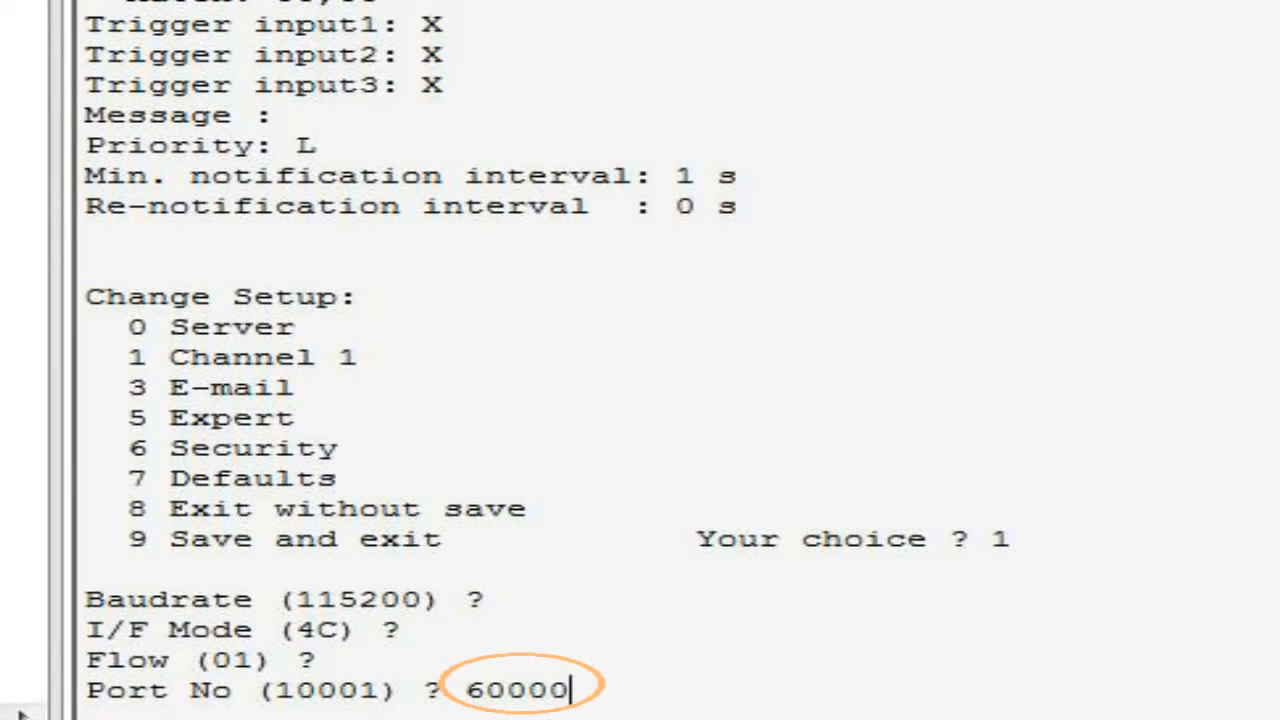
key("Return")
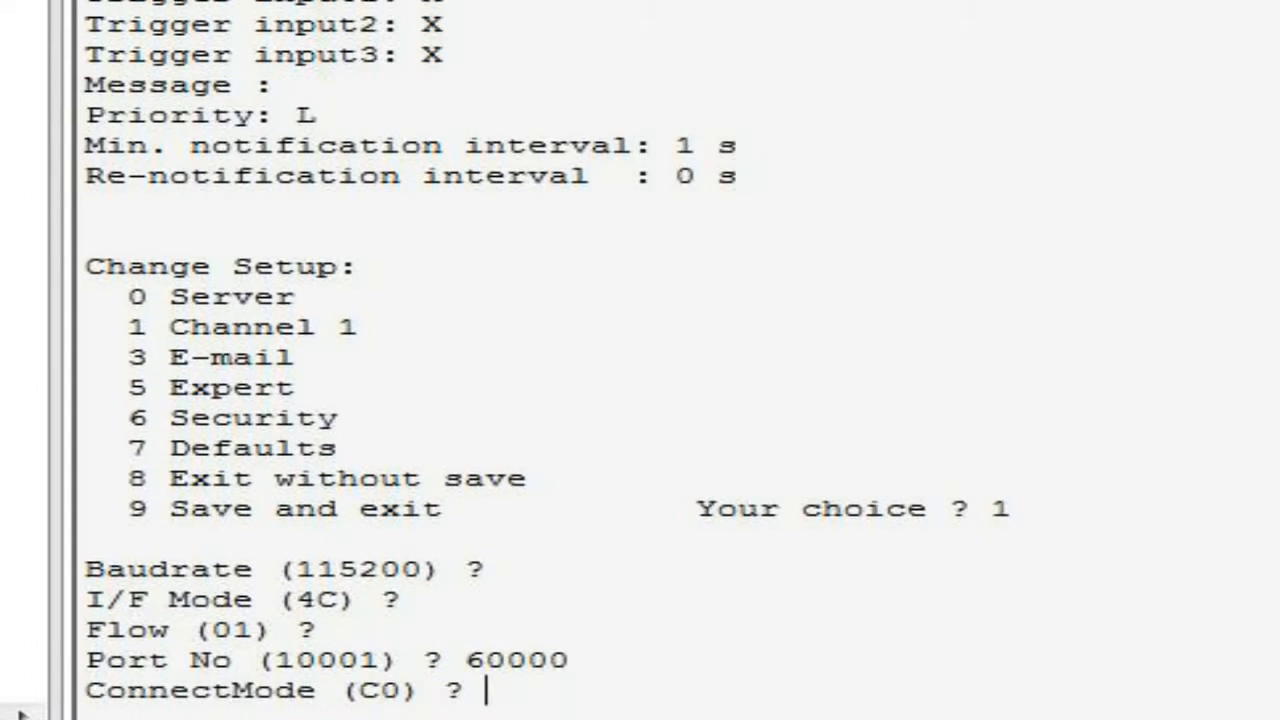
Accept the existing values for the Channel 1 settings that follow the port number, from ConnectMode onward.
key("Return")
key("Return")
key("Return")
key("Return")
key("Return")
key("Return")
key("Return")
key("Return")
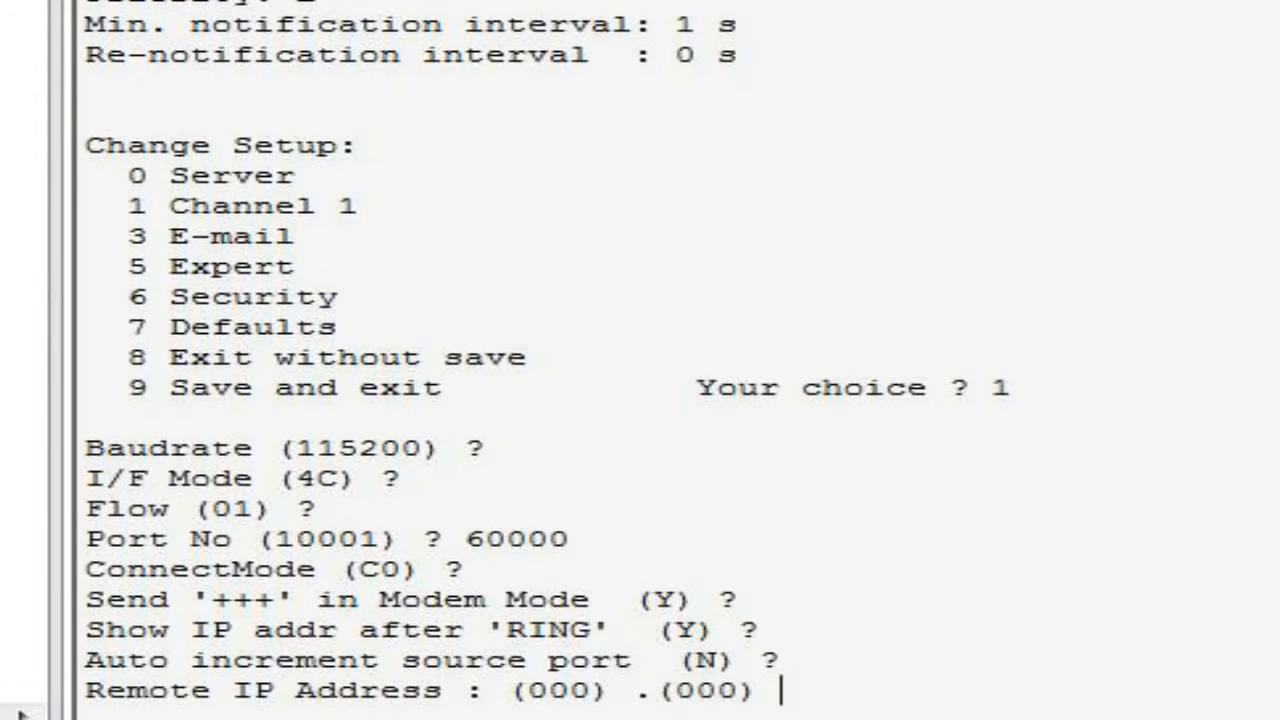
key("Return")
key("Return")
key("Return")
key("Return")
key("Return")
key("Return")
key("Return")
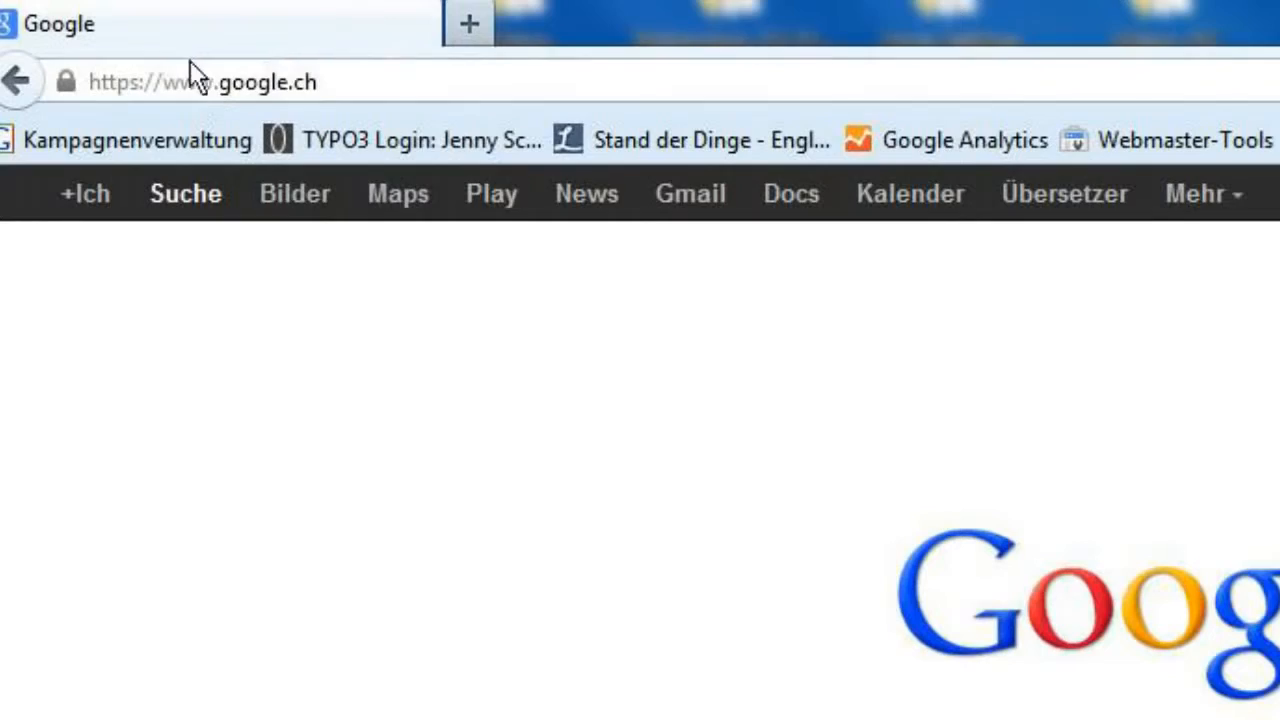
Switch to Firefox and load WebMotion from 192.168.2.205/xenax.html?Port=60000.
left_click(192, 80)
type("192.")
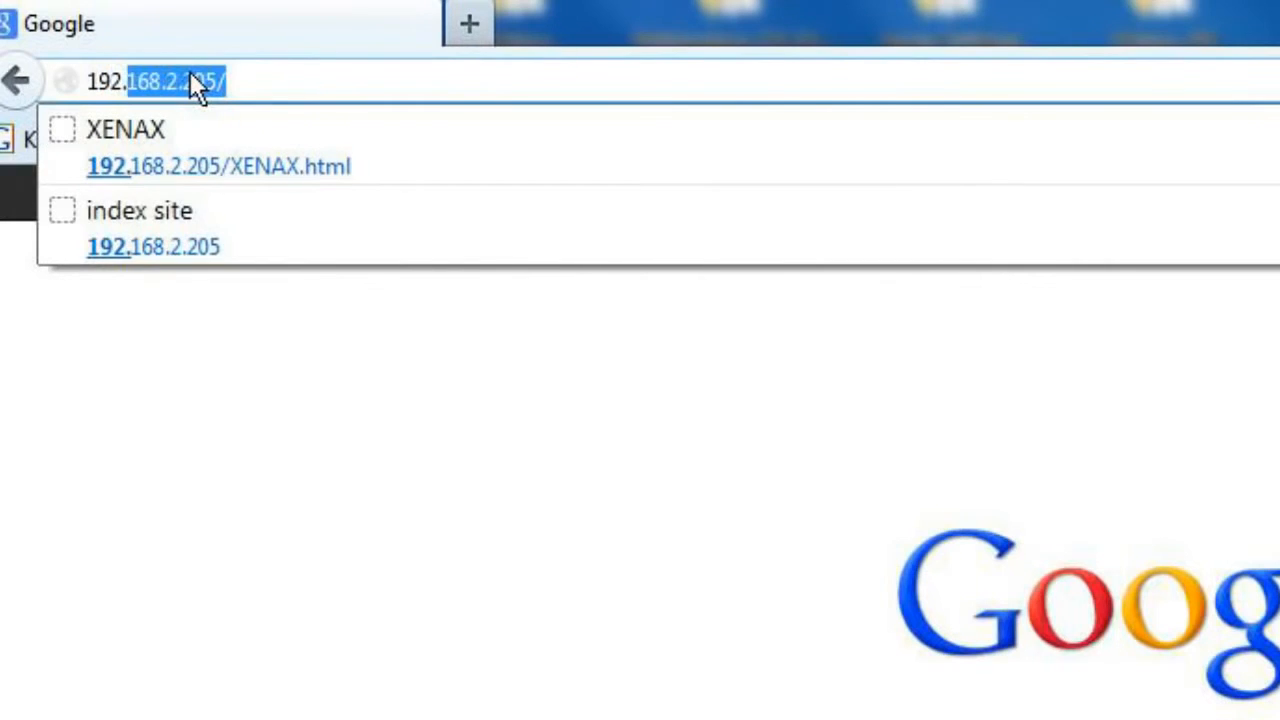
type("168.2.205/")
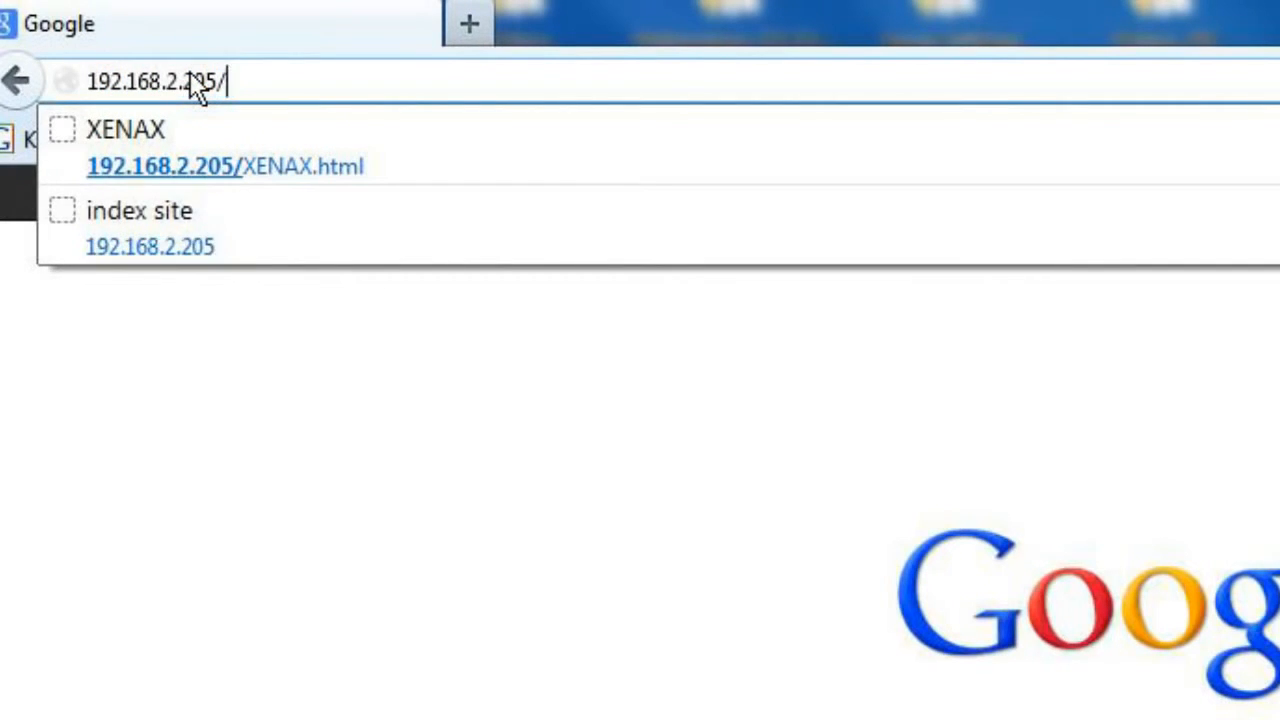
type("xenax.ht")
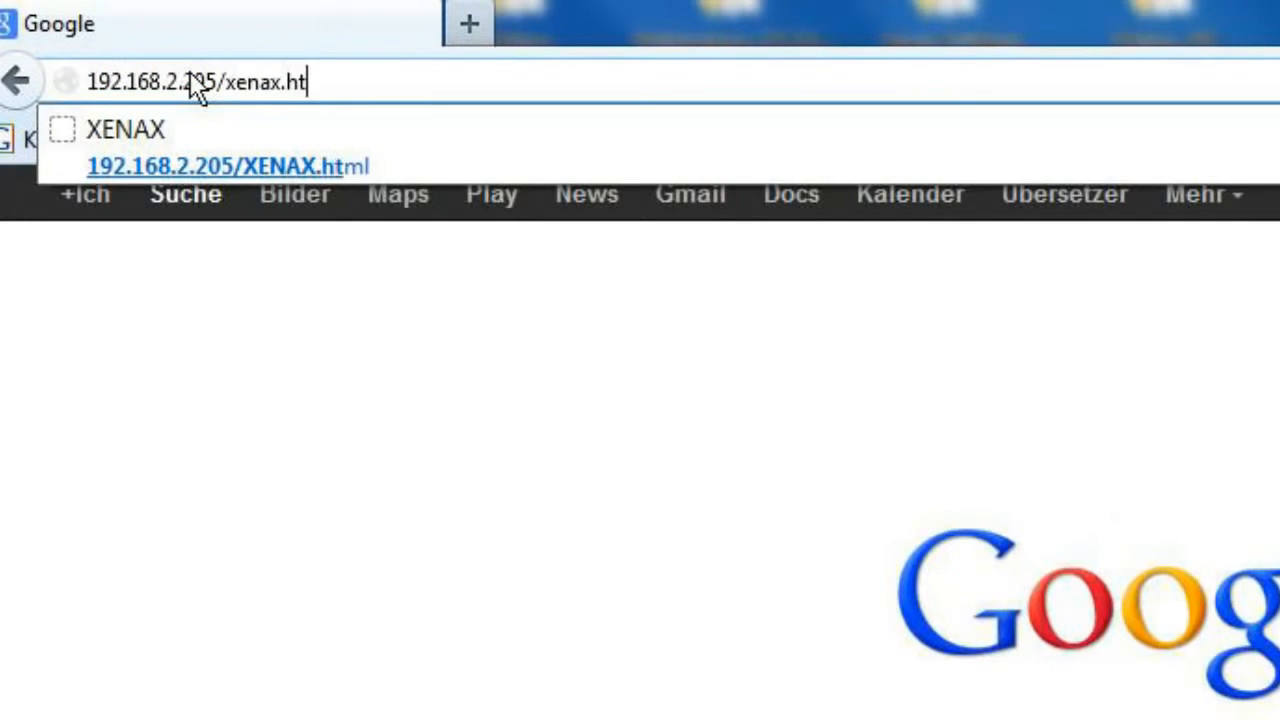
type("ml?Port=60000")
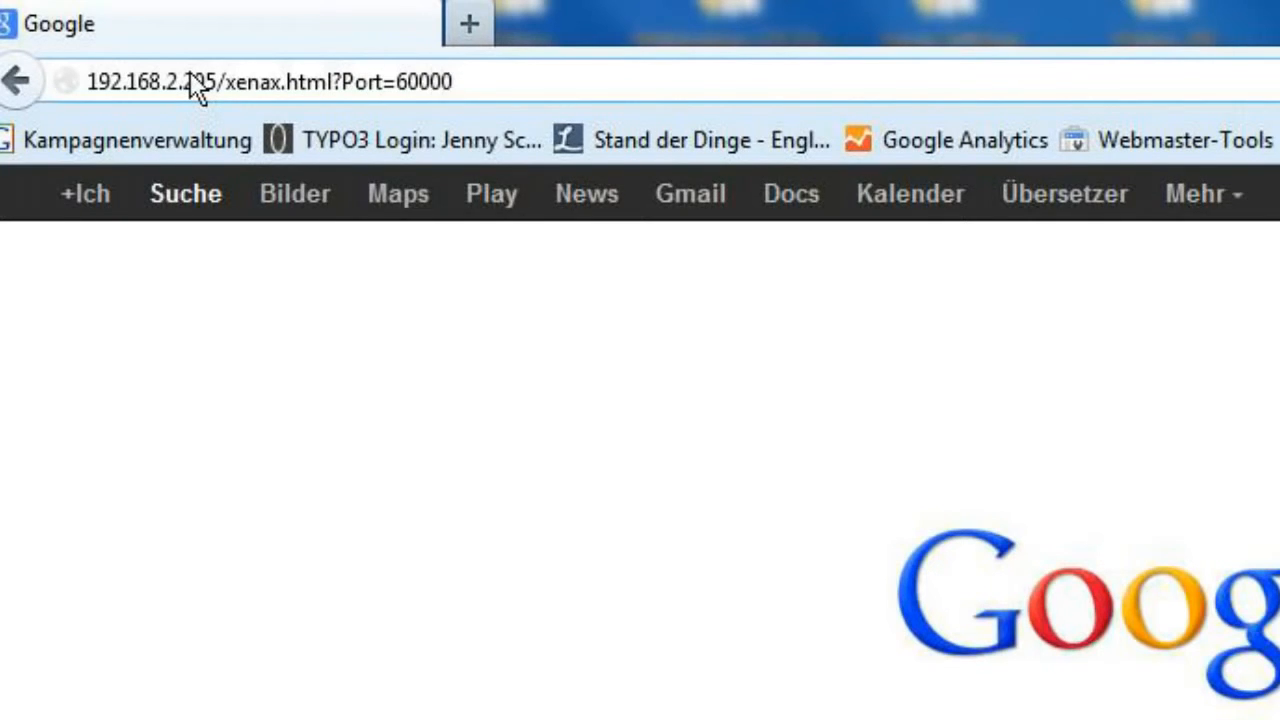
key("Return")
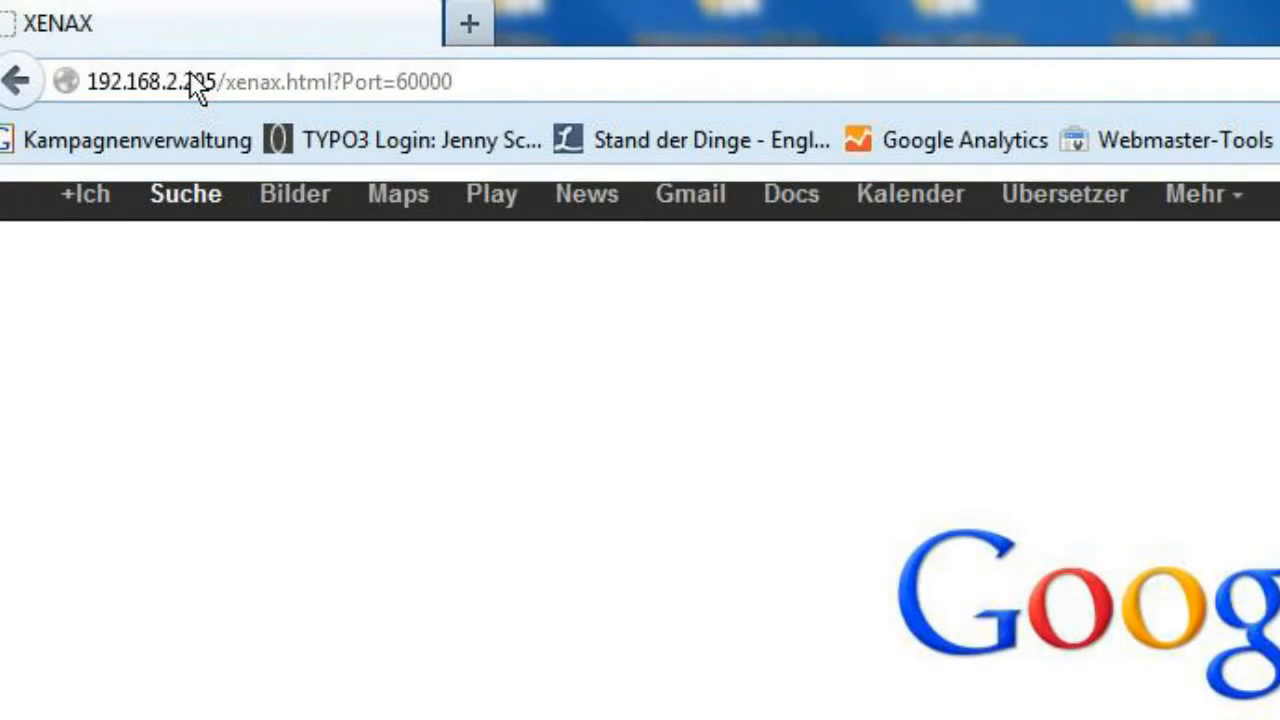